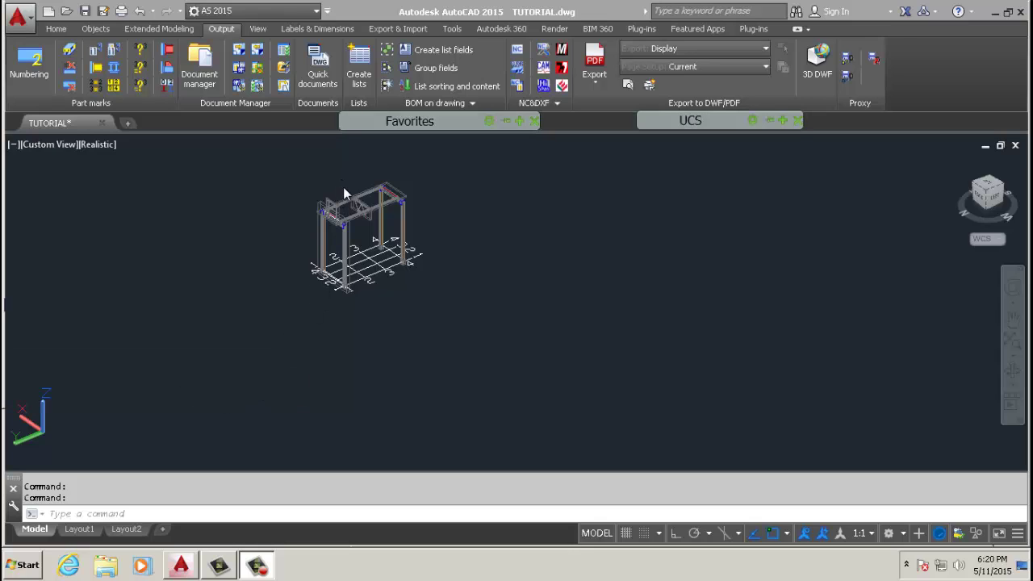
# Examine the steel frame from several sides, including its columns, base plates, floor grid, roof beams, truss and railing.
pyautogui.scroll(5, 348, 205)
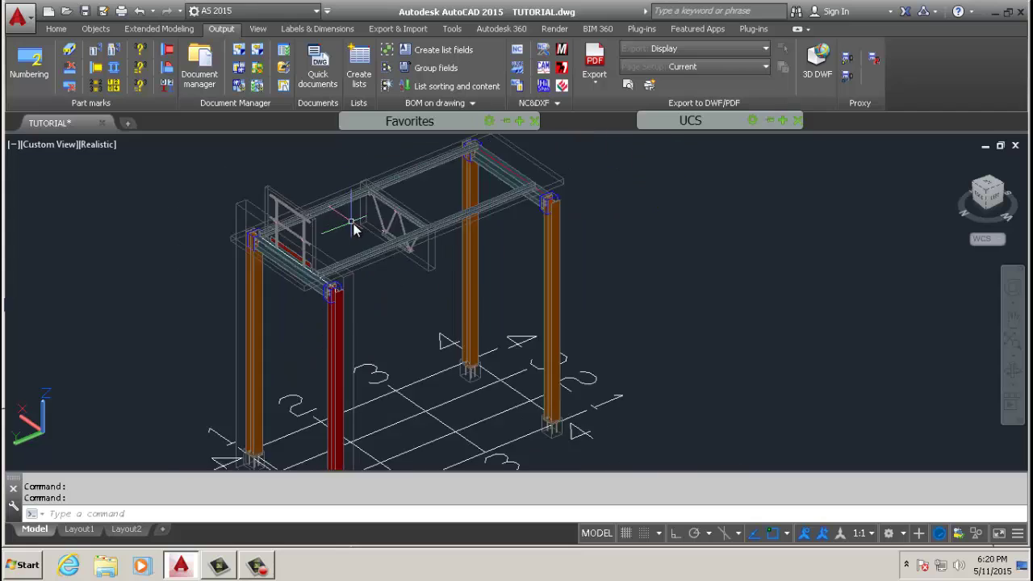
pyautogui.scroll(-2, 353, 230)
pyautogui.scroll(1, 339, 252)
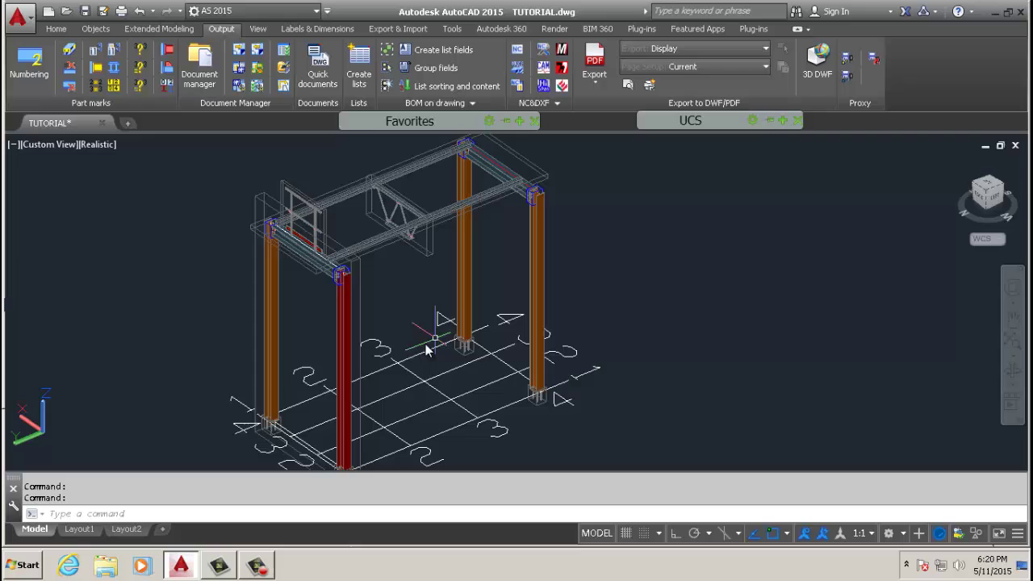
pyautogui.keyDown('shift'); pyautogui.moveTo(427, 341); pyautogui.dragTo(148, 355, button='middle'); pyautogui.keyUp('shift')
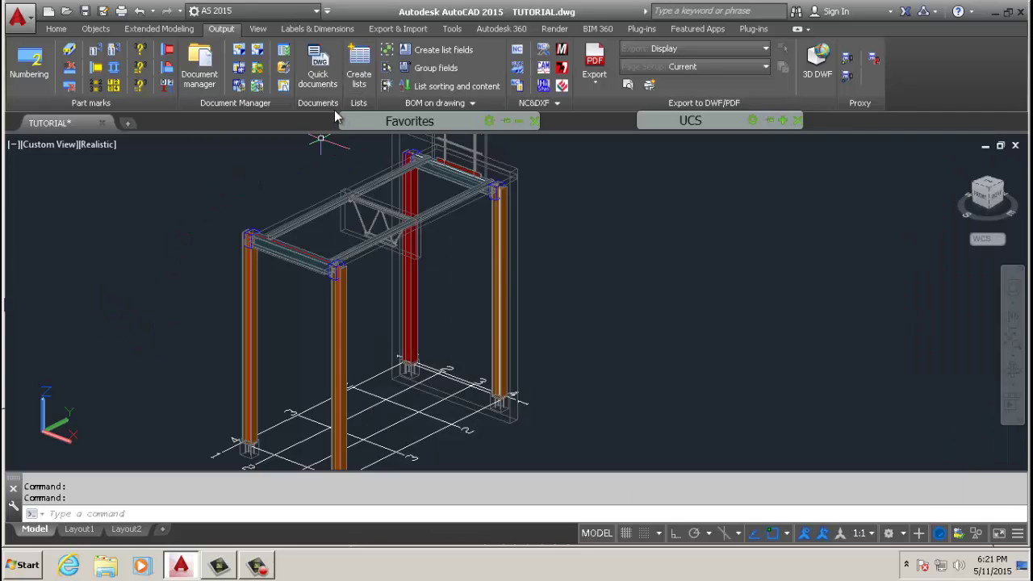
pyautogui.moveTo(347, 350); pyautogui.dragTo(282, 218, button='middle')
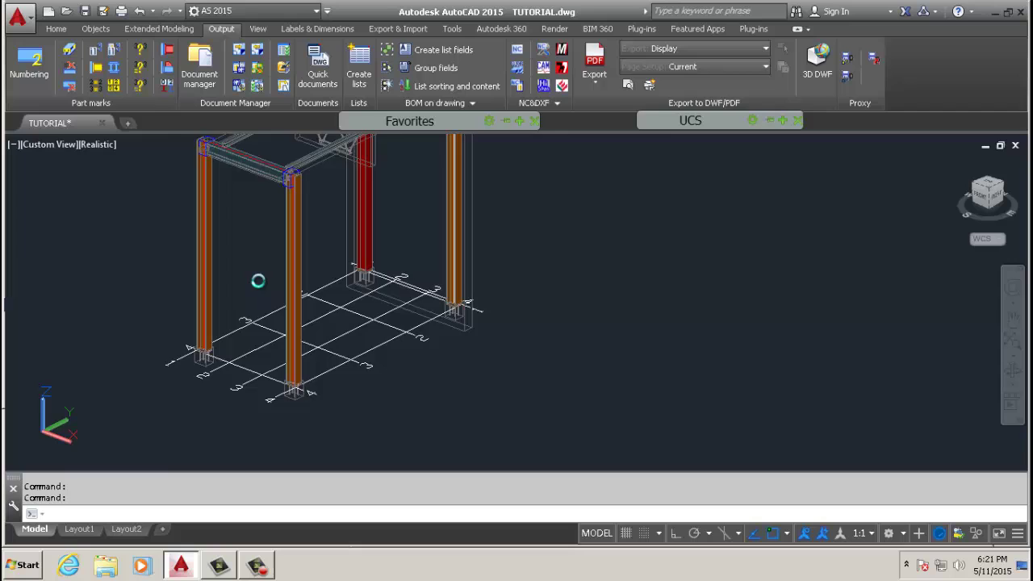
pyautogui.scroll(2, 257, 280)
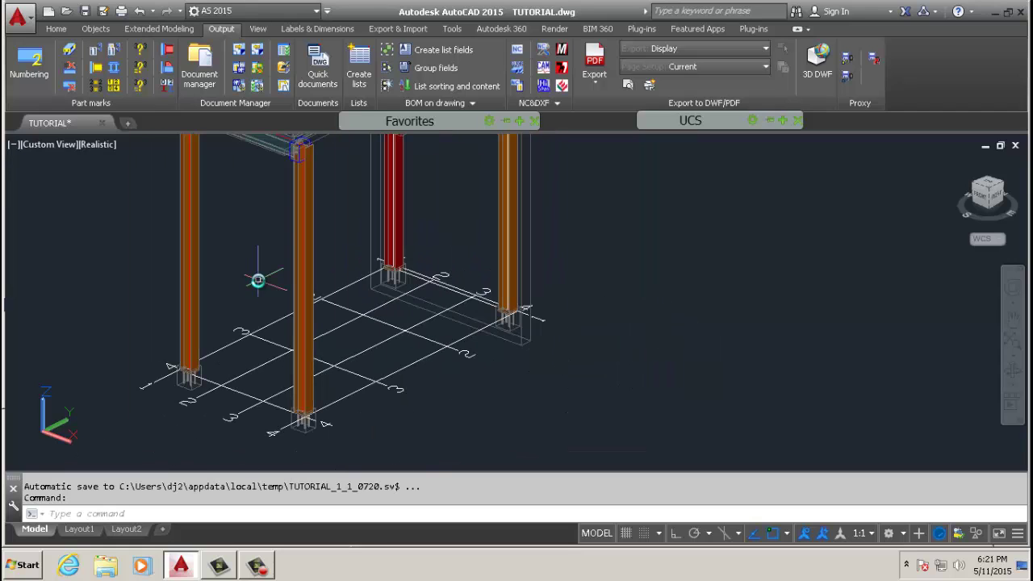
pyautogui.scroll(-4, 212, 270)
pyautogui.moveTo(230, 286); pyautogui.dragTo(285, 379, button='middle')
pyautogui.scroll(3, 285, 366)
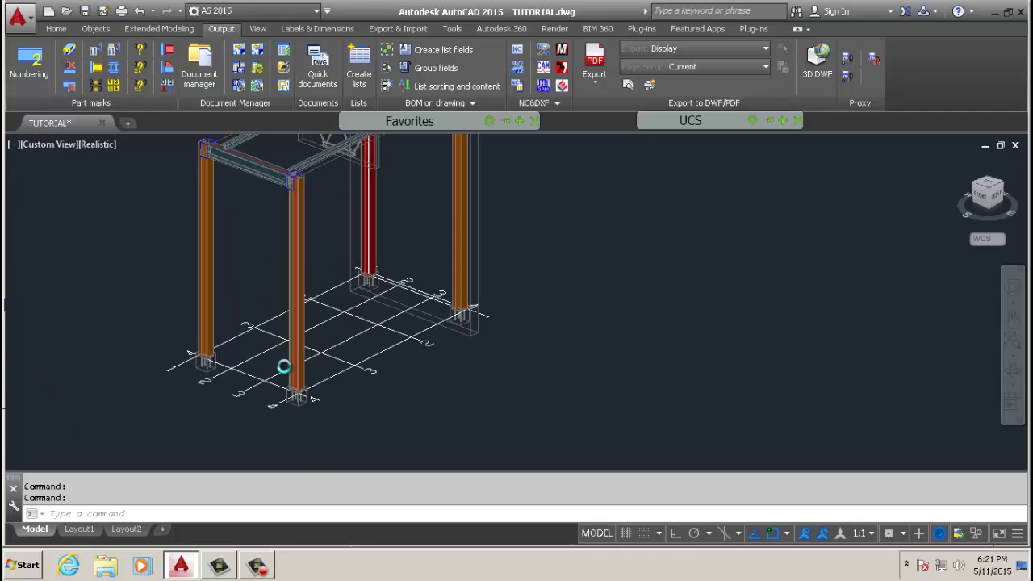
pyautogui.scroll(4, 250, 363)
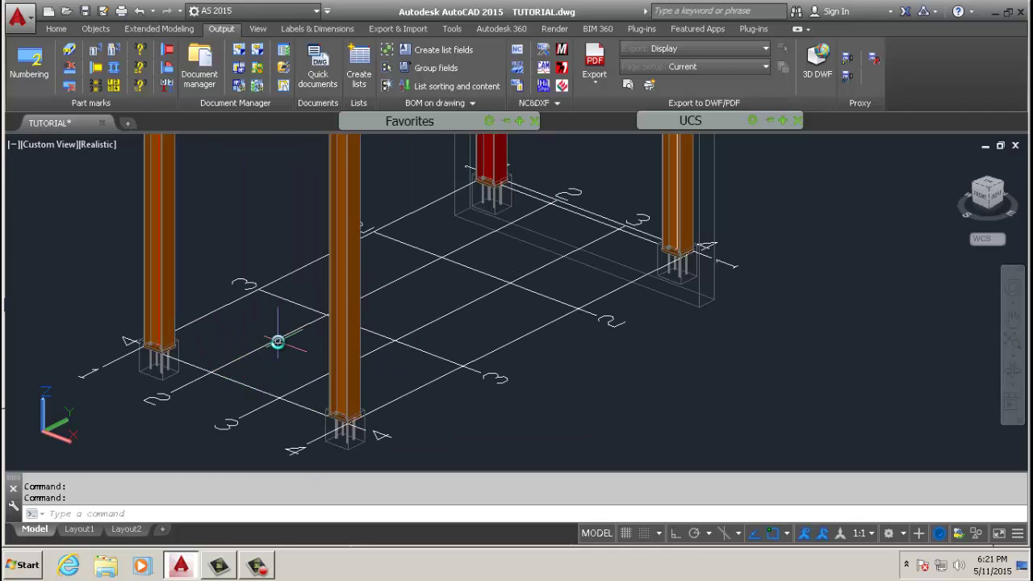
pyautogui.scroll(-2, 295, 371)
pyautogui.scroll(-2, 282, 323)
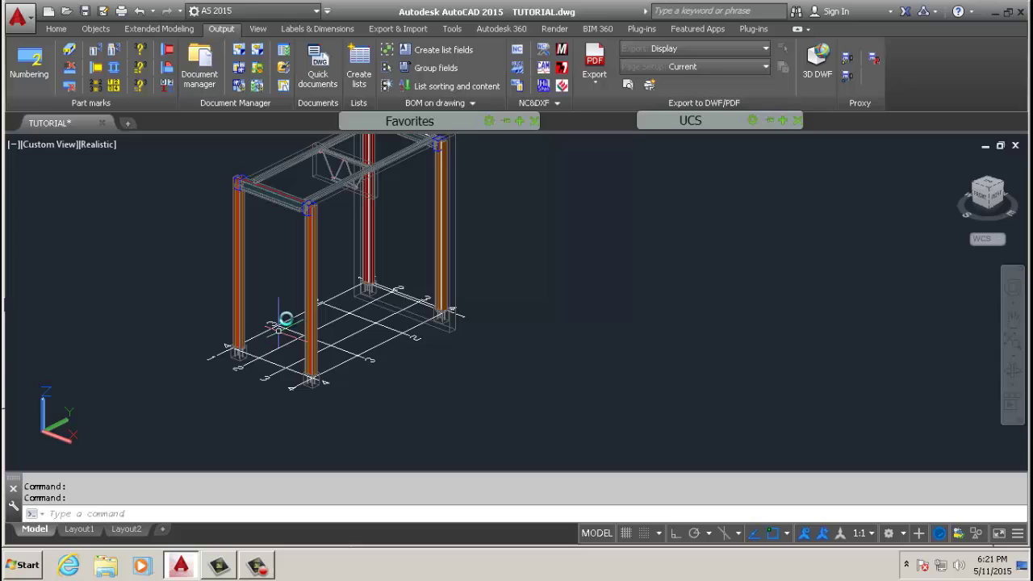
pyautogui.moveTo(299, 342); pyautogui.dragTo(299, 386, button='middle')
pyautogui.scroll(3, 322, 215)
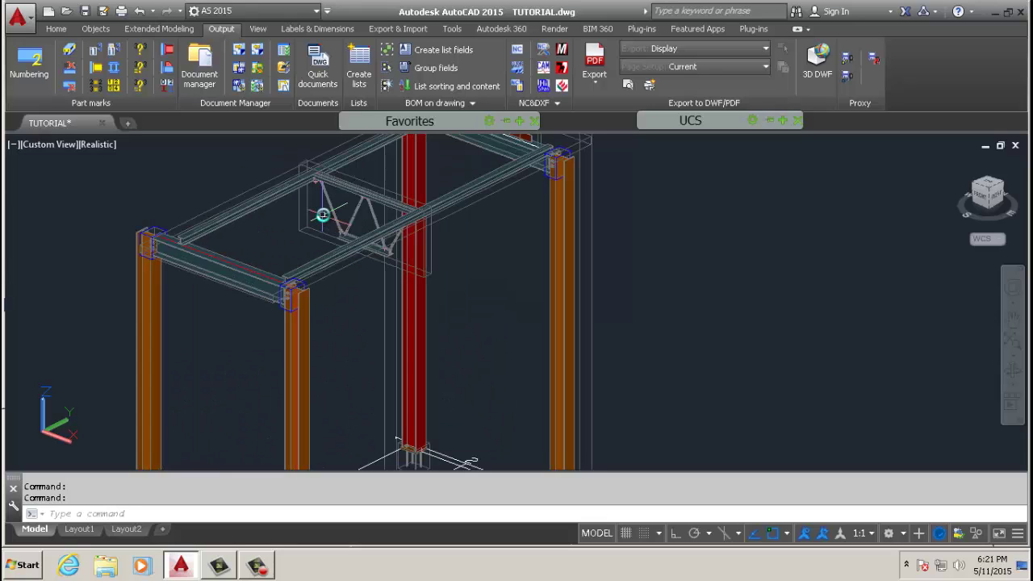
pyautogui.keyDown('shift'); pyautogui.moveTo(274, 254); pyautogui.dragTo(484, 289, button='middle'); pyautogui.keyUp('shift')
pyautogui.scroll(3, 218, 243)
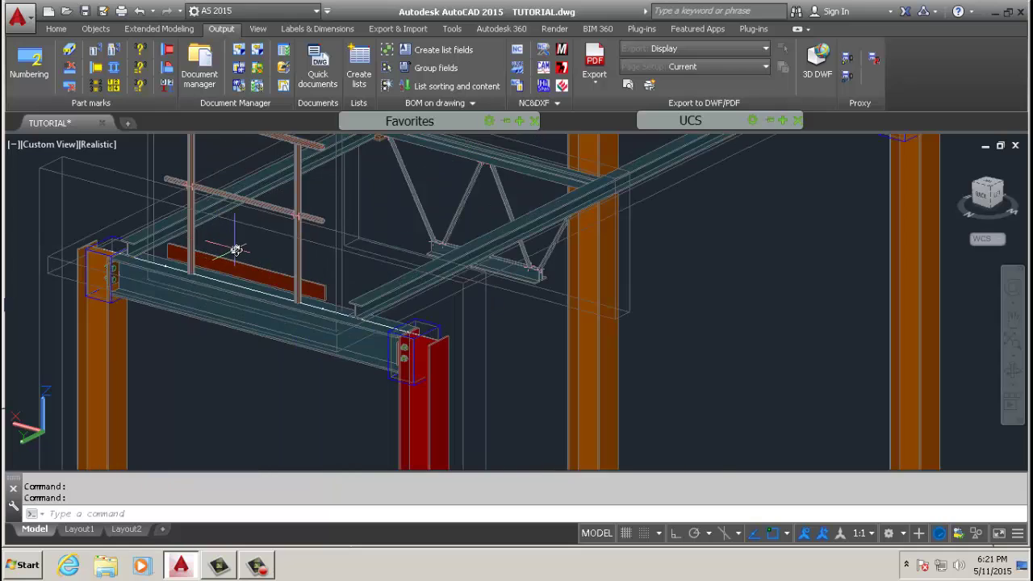
pyautogui.scroll(-5, 258, 282)
pyautogui.scroll(5, 267, 307)
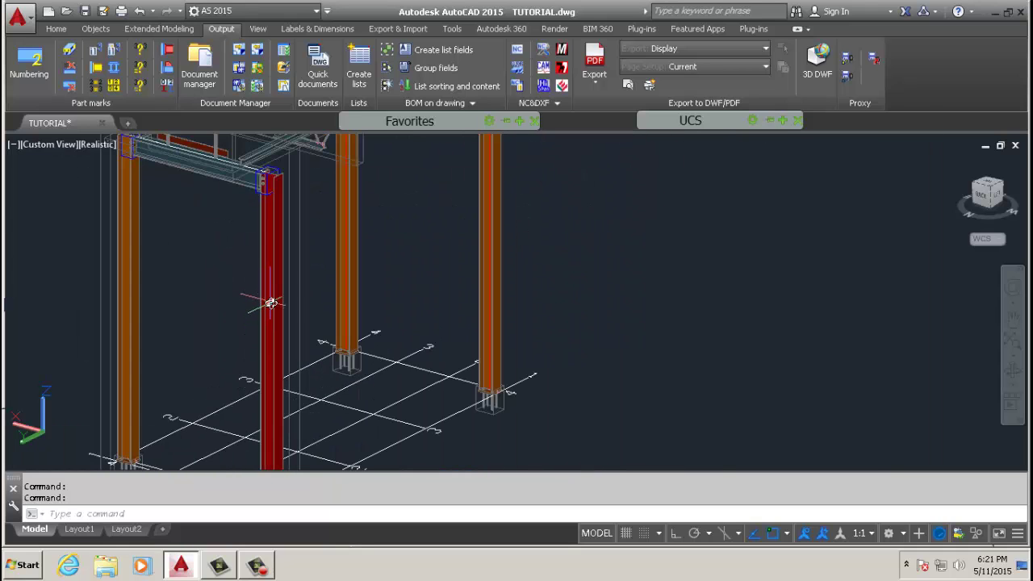
pyautogui.keyDown('shift'); pyautogui.moveTo(302, 380); pyautogui.dragTo(193, 445, button='middle'); pyautogui.keyUp('shift')
pyautogui.scroll(-4, 212, 376)
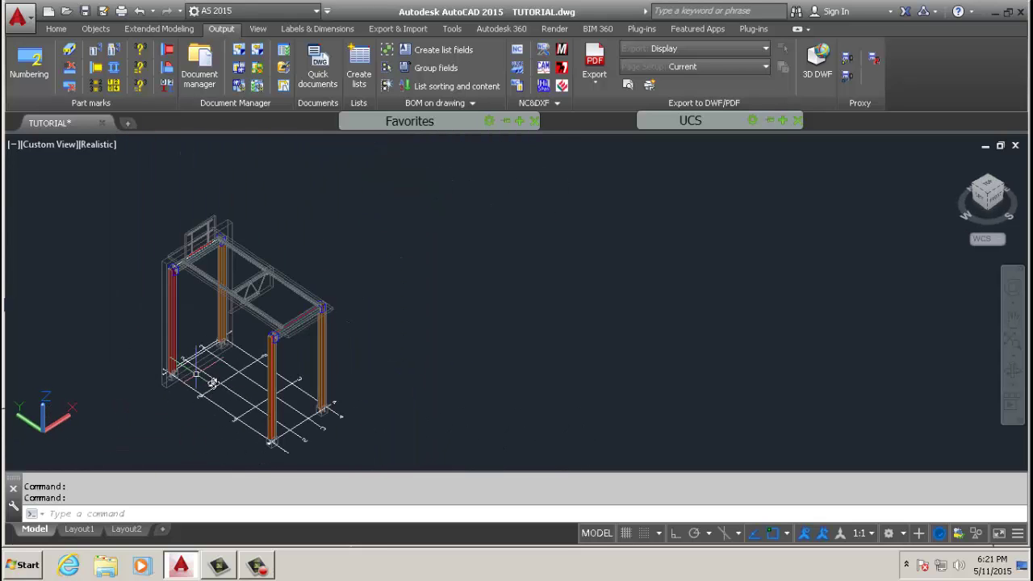
pyautogui.scroll(3, 248, 376)
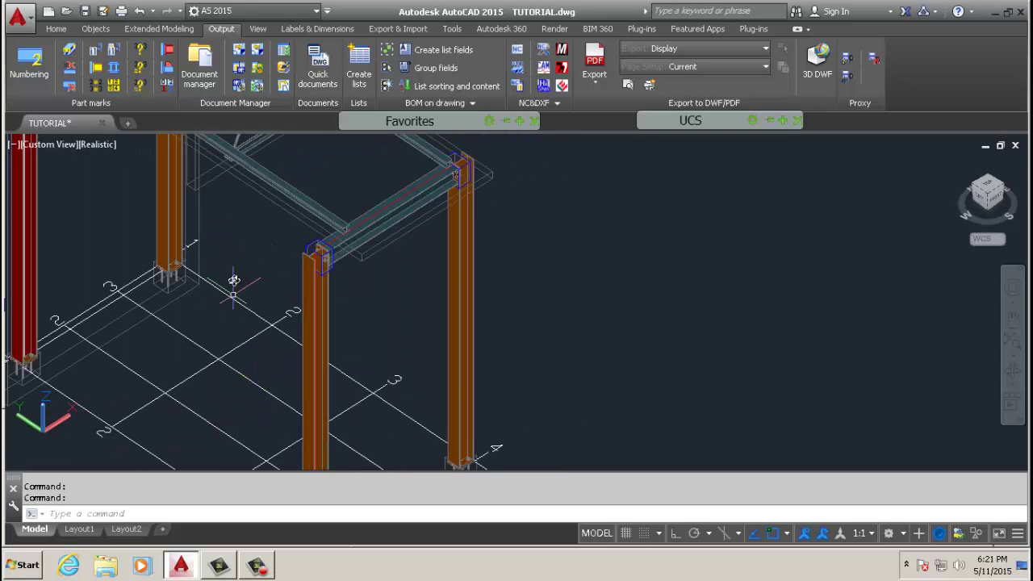
pyautogui.scroll(-3, 212, 290)
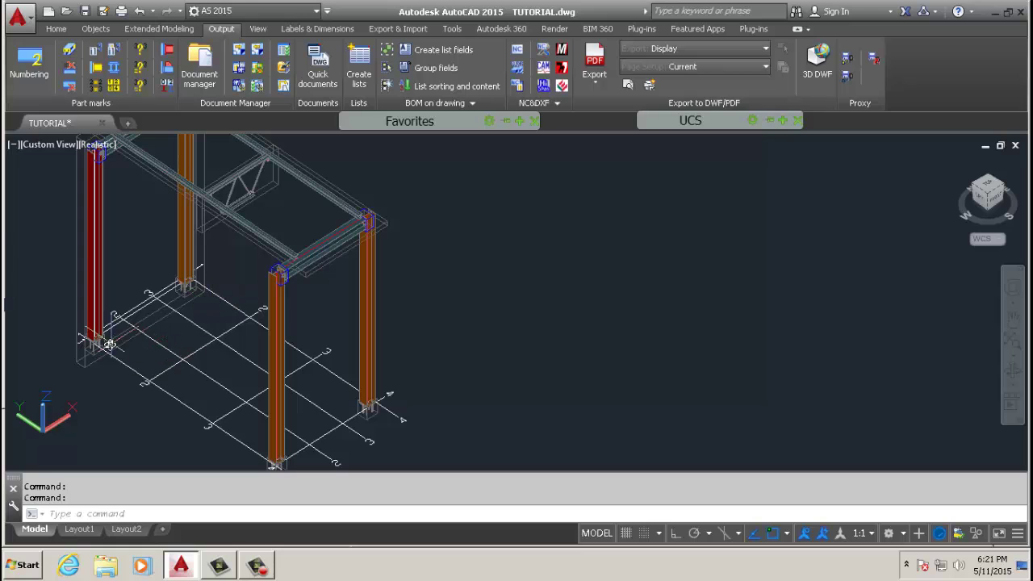
pyautogui.scroll(2, 95, 343)
pyautogui.scroll(3, 278, 464)
pyautogui.scroll(-2, 89, 316)
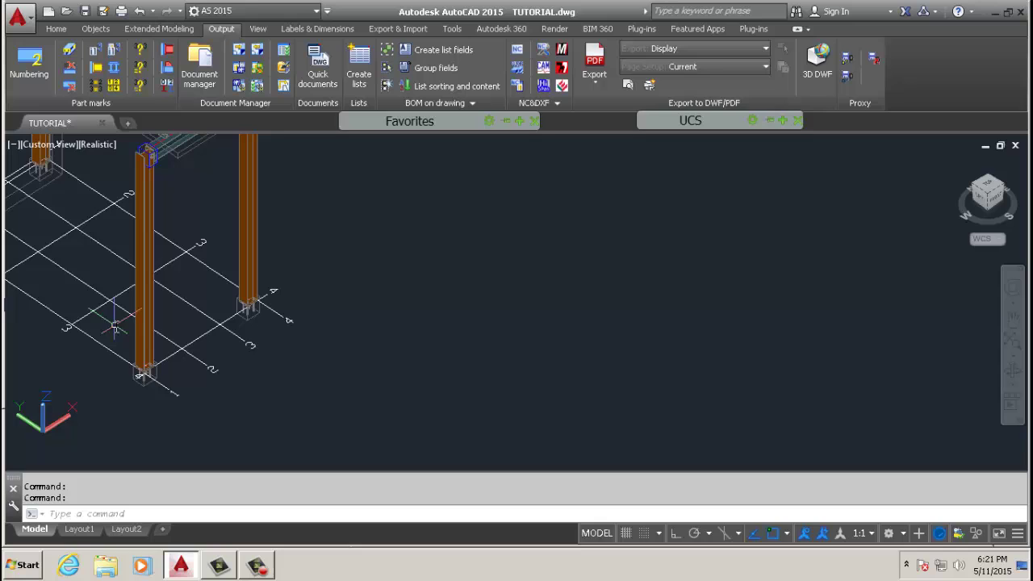
pyautogui.moveTo(134, 318); pyautogui.dragTo(392, 369, button='middle')
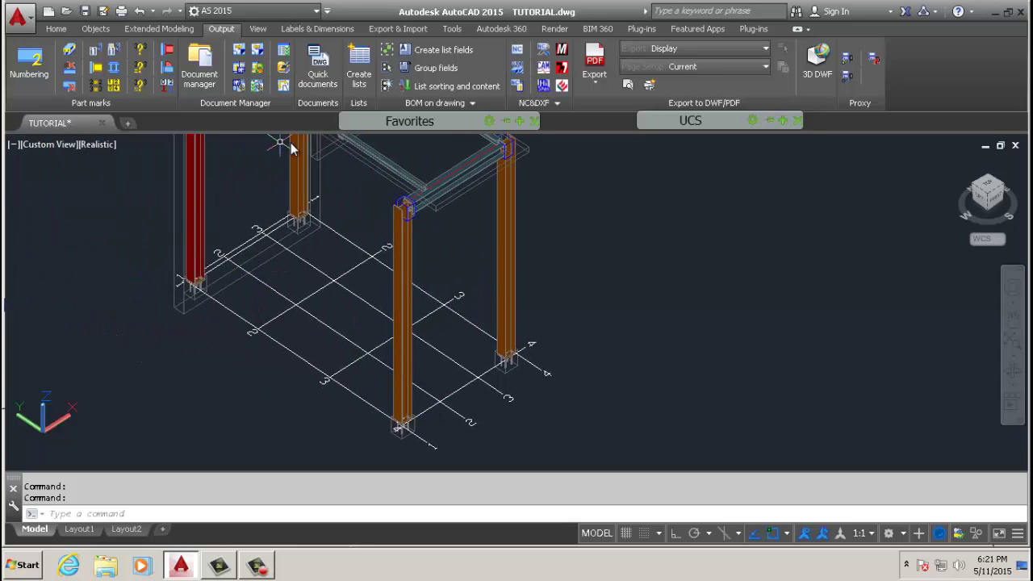
# Run the numbering with identical part detection for single parts and assemblies, keeping the offered settings.
pyautogui.click(27, 60)
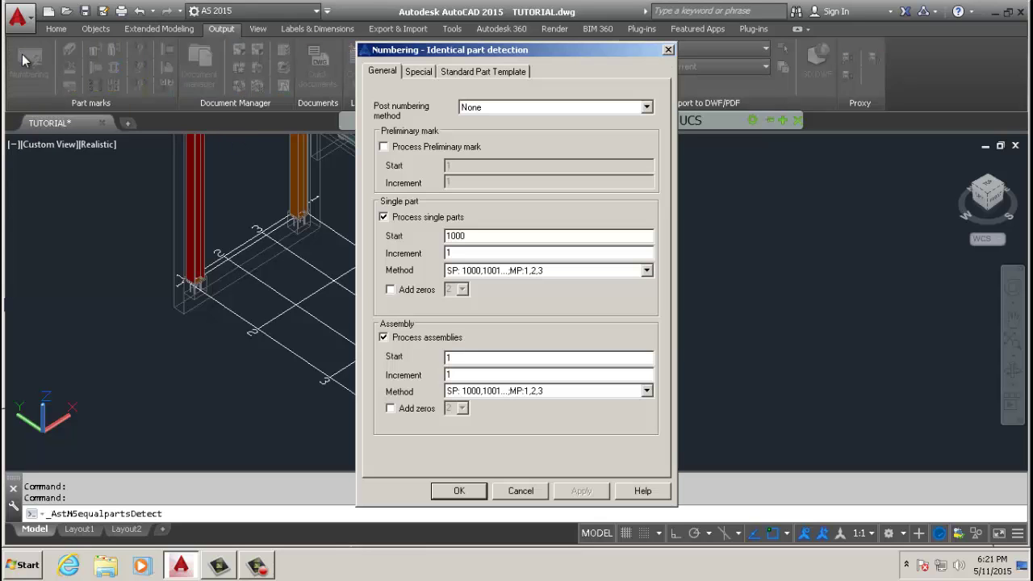
pyautogui.click(472, 494)
pyautogui.scroll(-2, 426, 346)
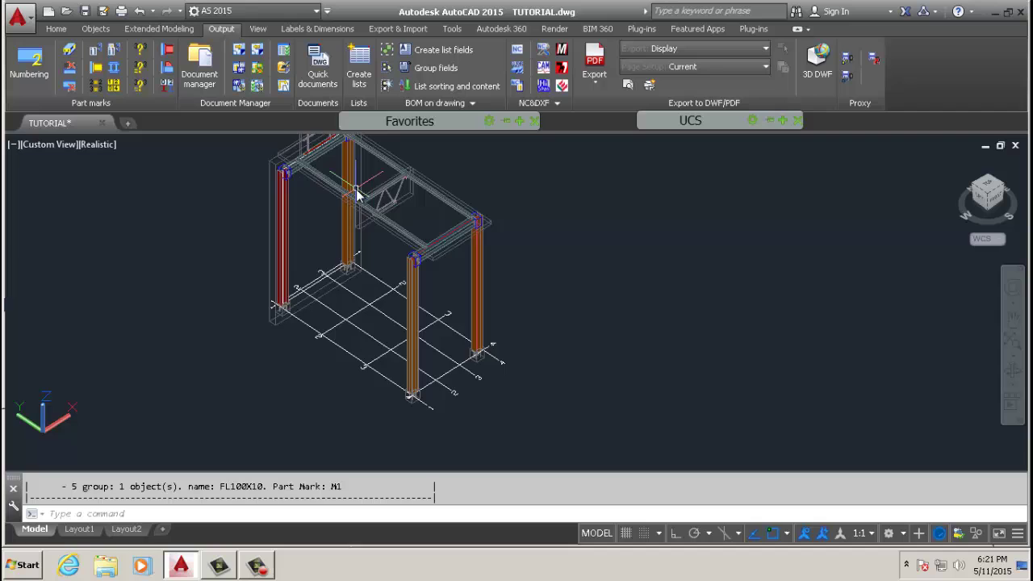
pyautogui.scroll(3, 241, 291)
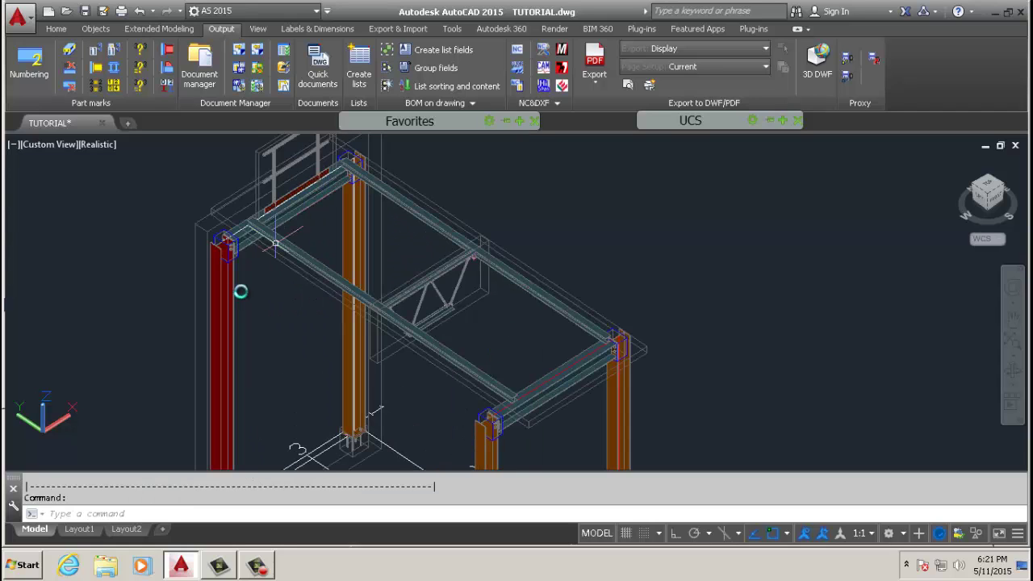
pyautogui.scroll(-3, 240, 291)
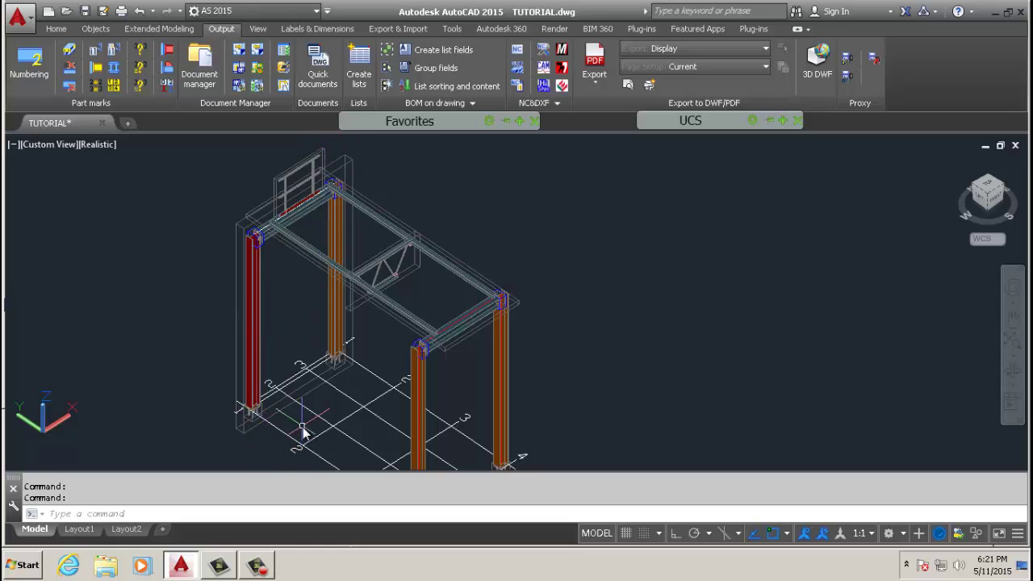
# Place the UCS on the outer corner of the base plate under the red column, using the plate's own coordinate system.
pyautogui.moveTo(690, 120)
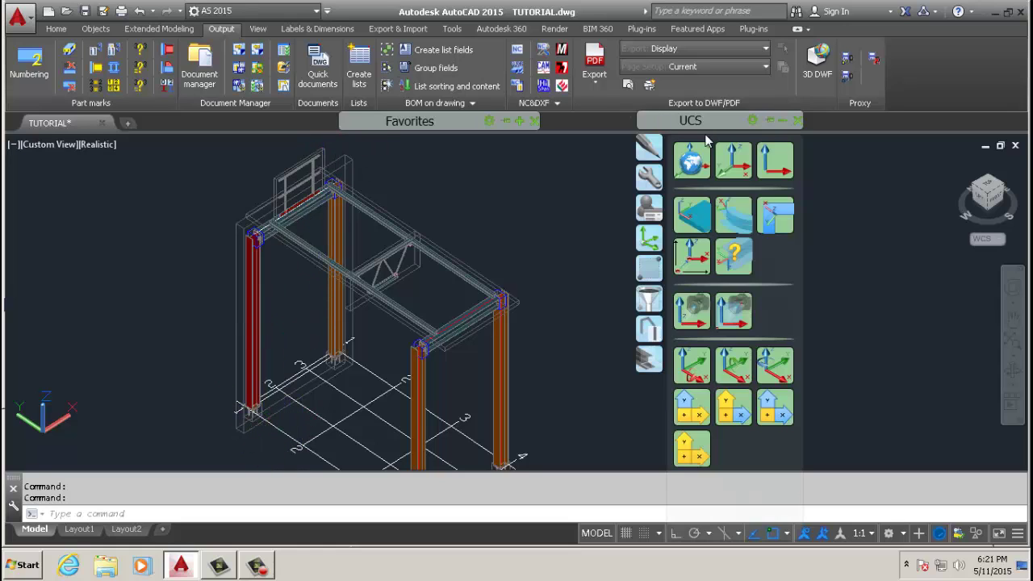
pyautogui.click(692, 212)
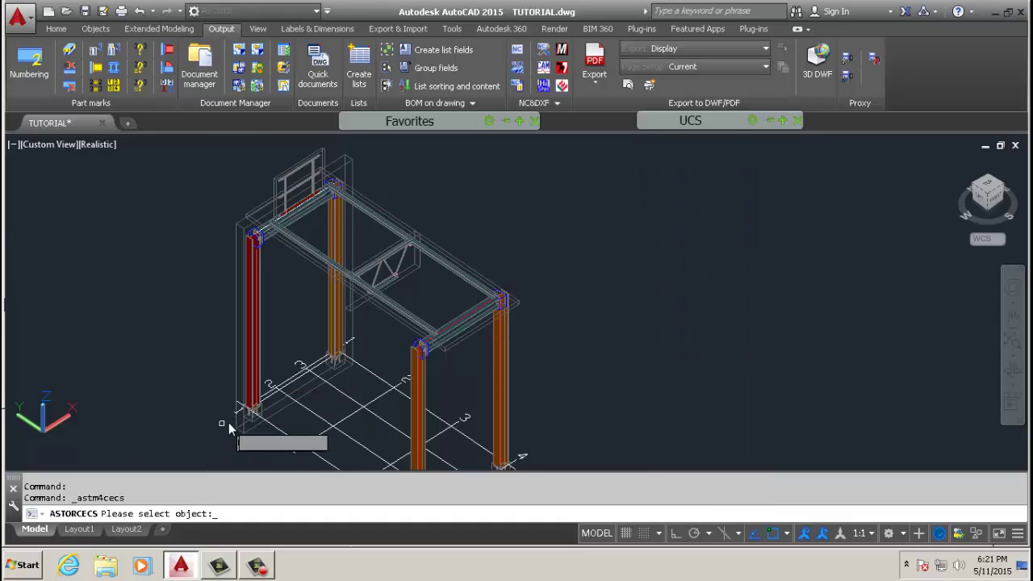
pyautogui.moveTo(715, 130)
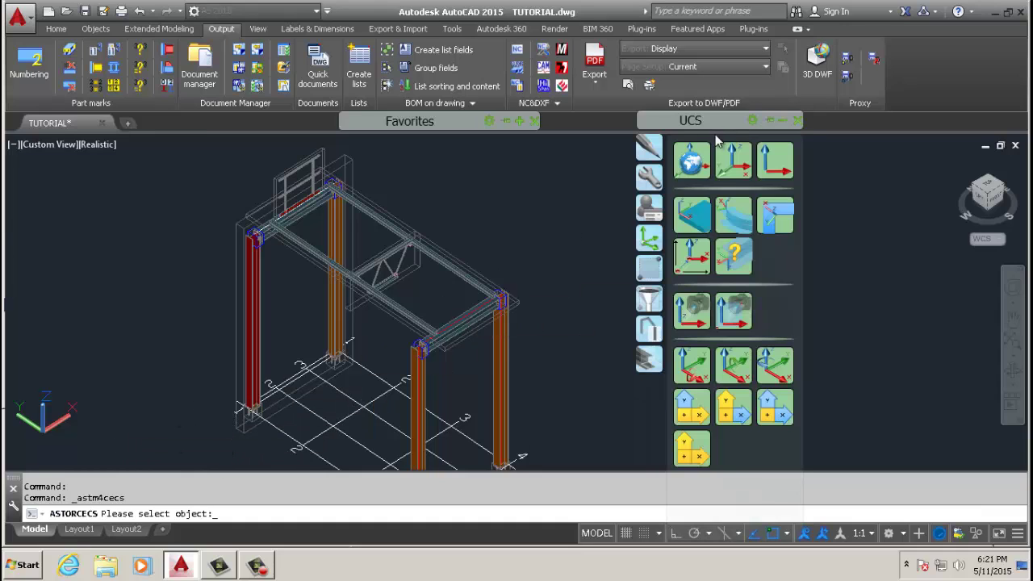
pyautogui.click(684, 229)
pyautogui.moveTo(331, 355); pyautogui.dragTo(361, 331, button='middle')
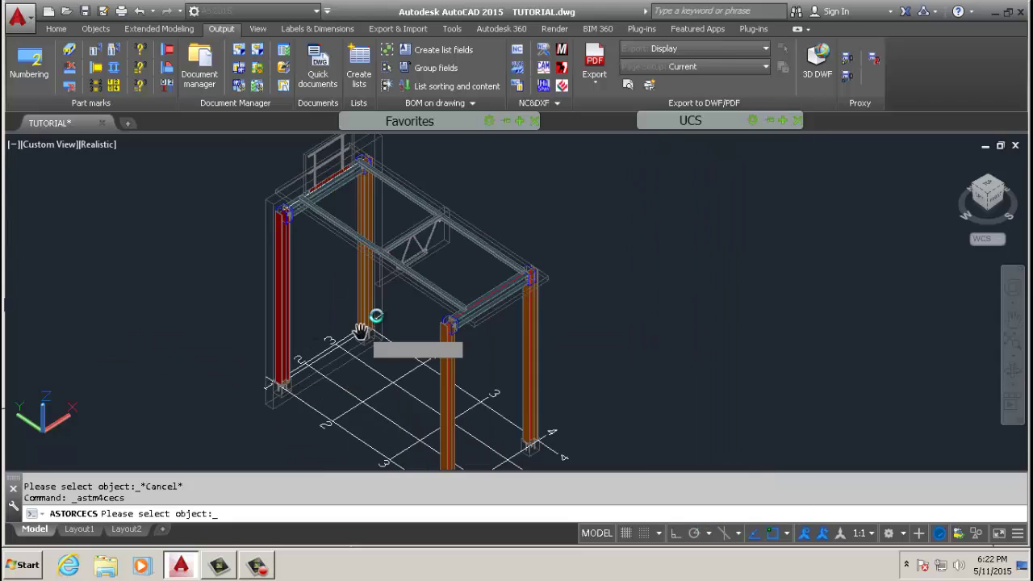
pyautogui.scroll(10, 242, 323)
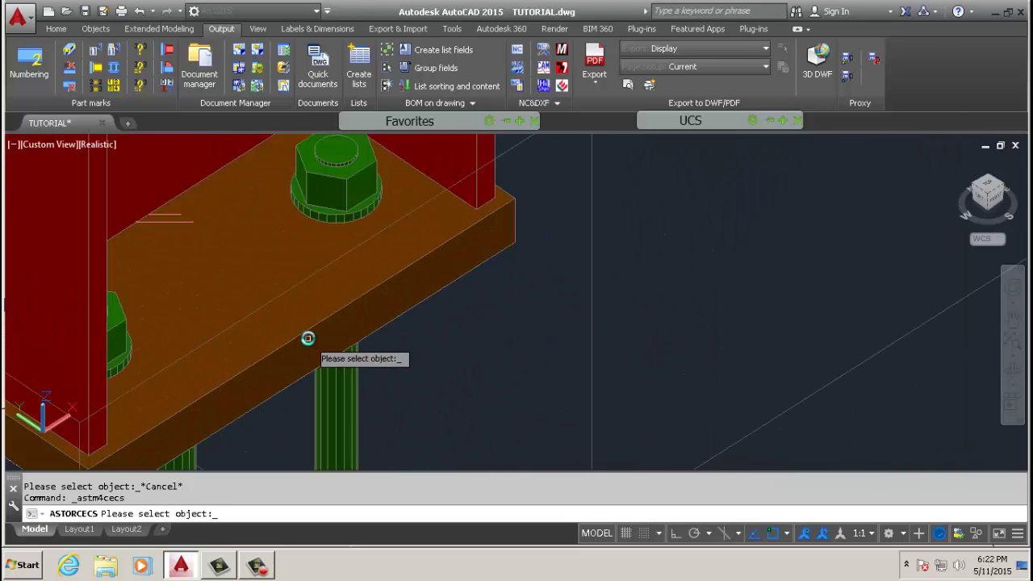
pyautogui.click(300, 337)
pyautogui.scroll(-5, 403, 337)
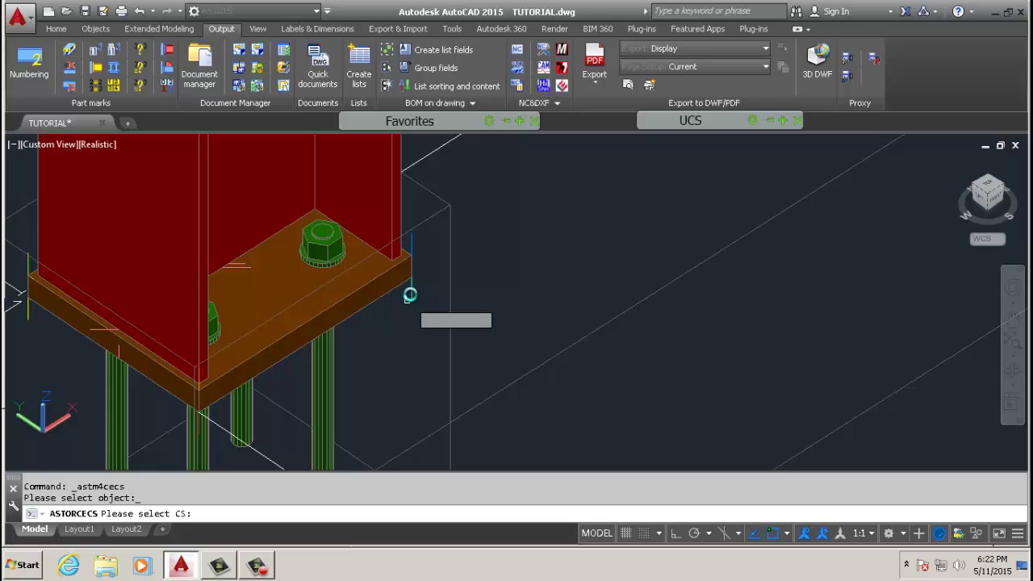
pyautogui.click(448, 300)
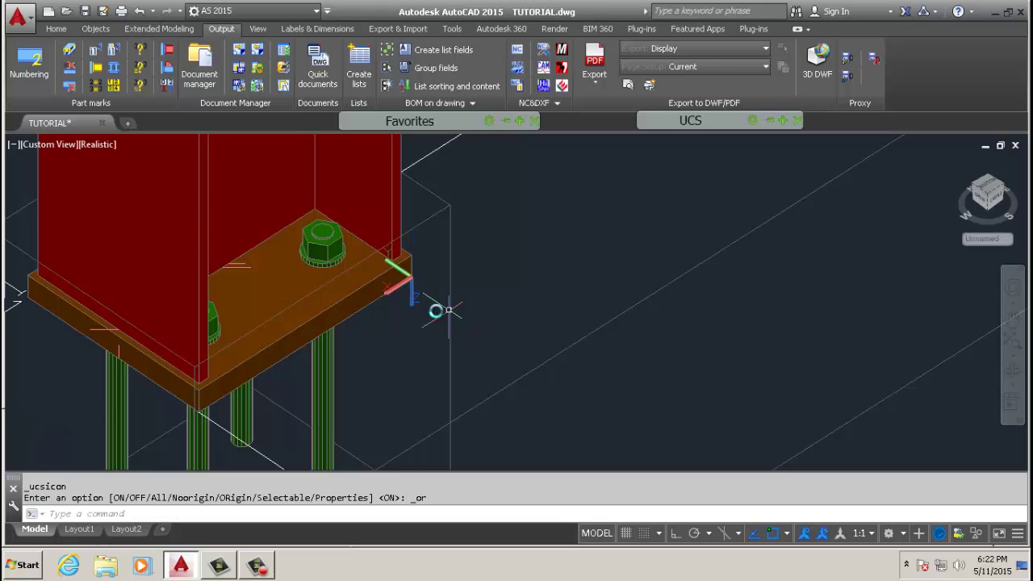
# Rotate the UCS around its Y axis so that Z points upward at the base plate corner.
pyautogui.scroll(-2, 411, 294)
pyautogui.scroll(3, 412, 295)
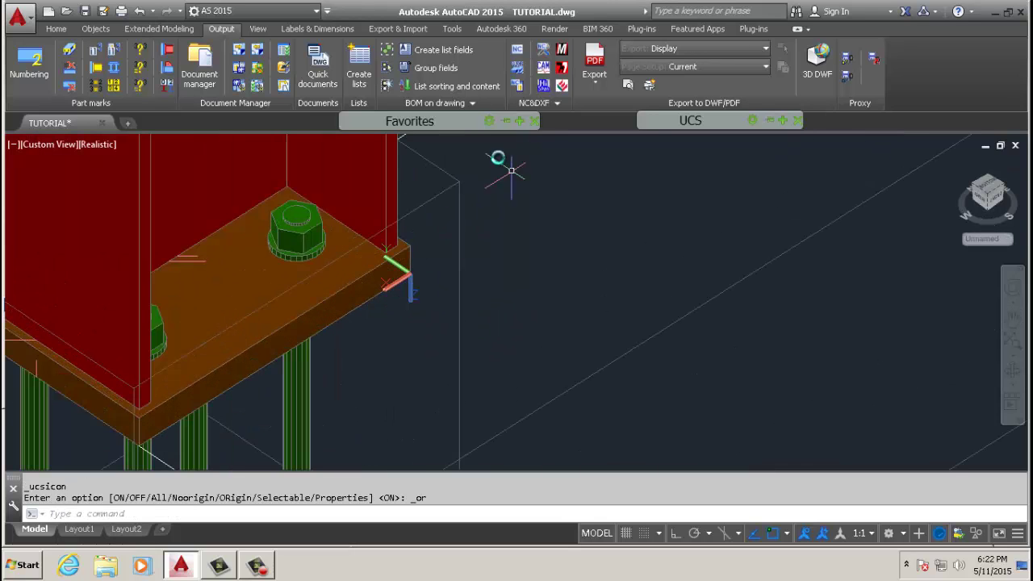
pyautogui.moveTo(713, 122)
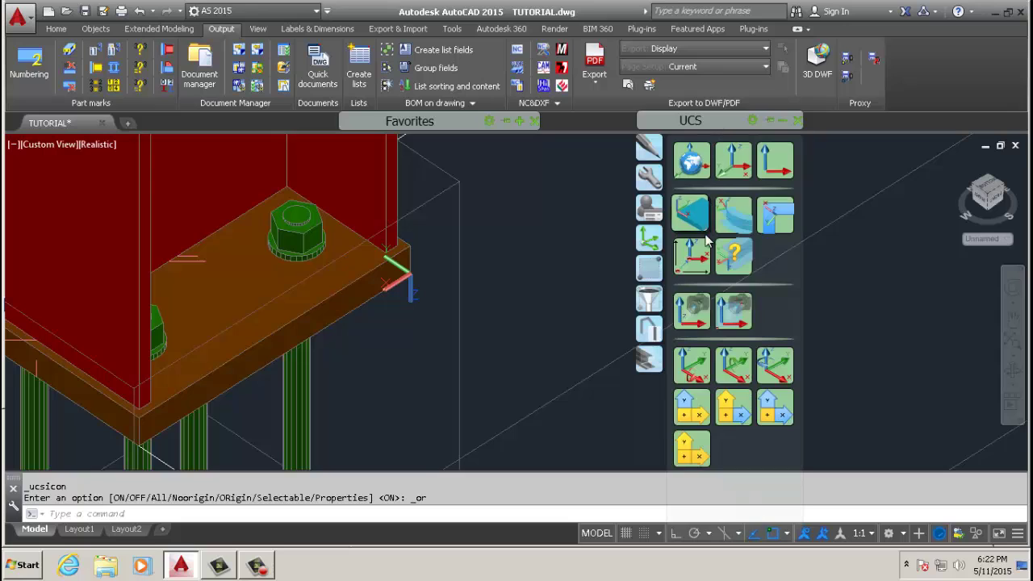
pyautogui.click(738, 371)
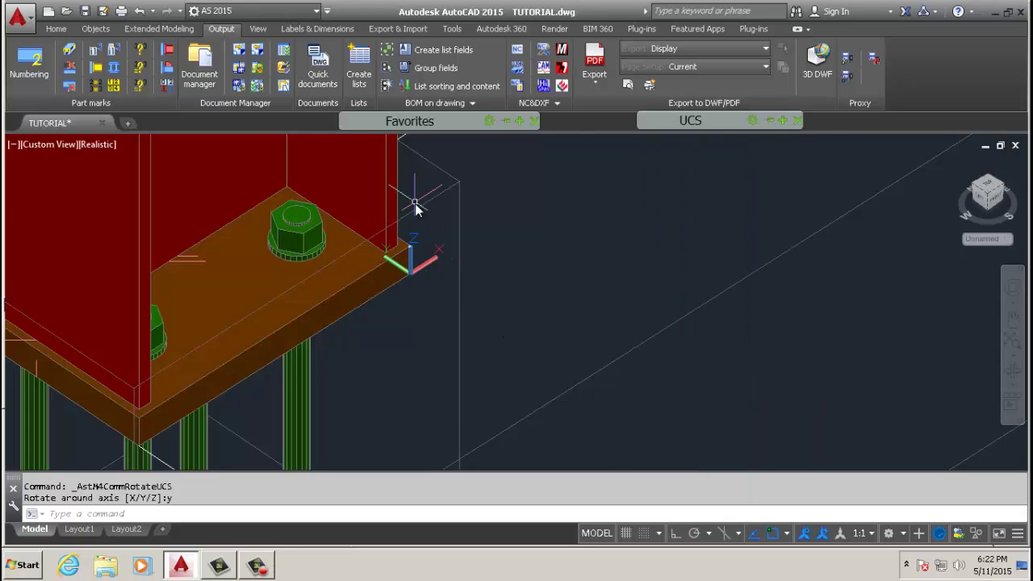
# Open the quick documents styles, expand the Elevation category and widen the style tree so the full style names are readable.
pyautogui.scroll(-5, 425, 263)
pyautogui.scroll(-4, 425, 256)
pyautogui.scroll(4, 425, 256)
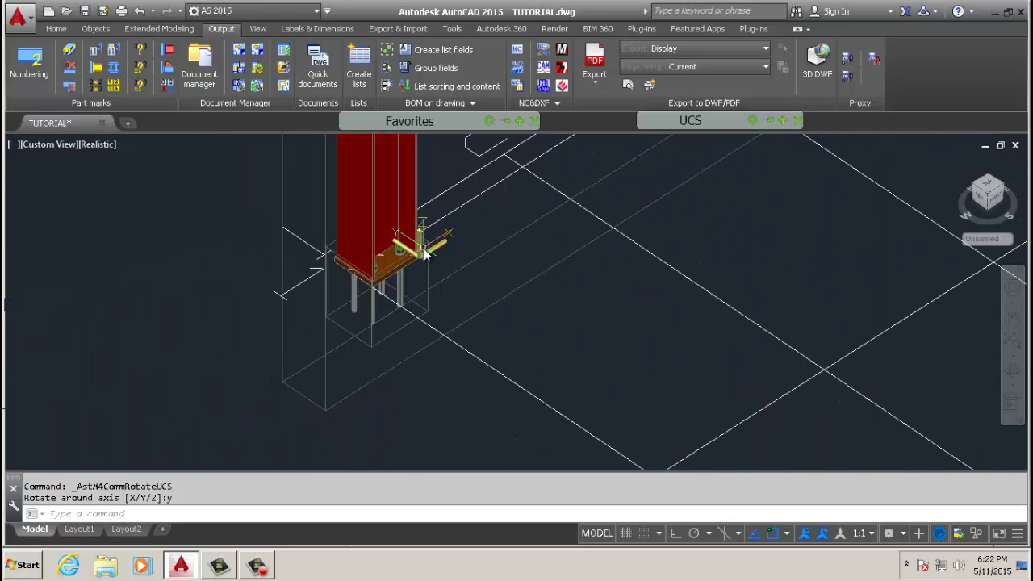
pyautogui.moveTo(420, 255); pyautogui.dragTo(309, 292, button='middle')
pyautogui.scroll(-4, 309, 293)
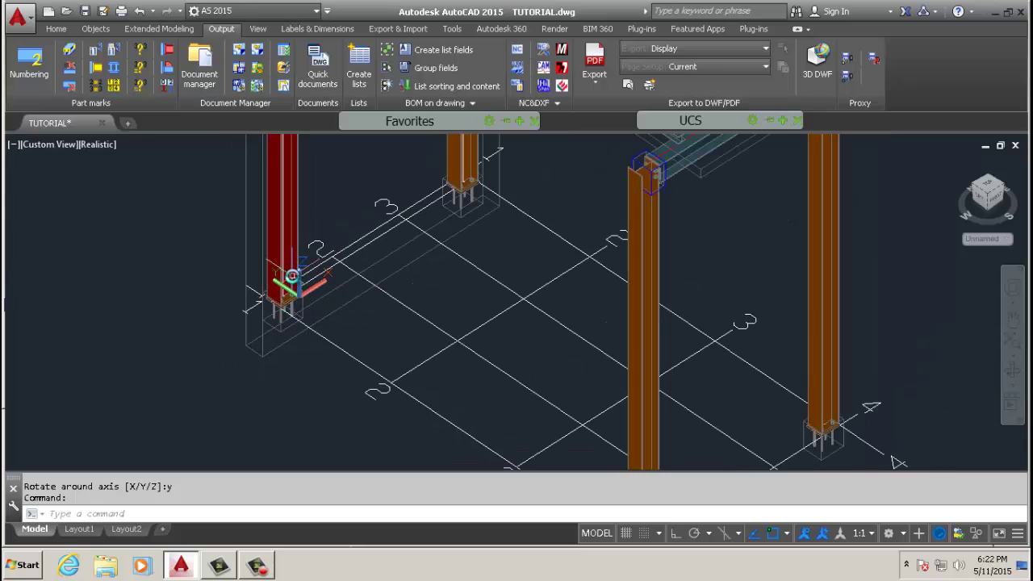
pyautogui.scroll(-2, 287, 286)
pyautogui.click(320, 65)
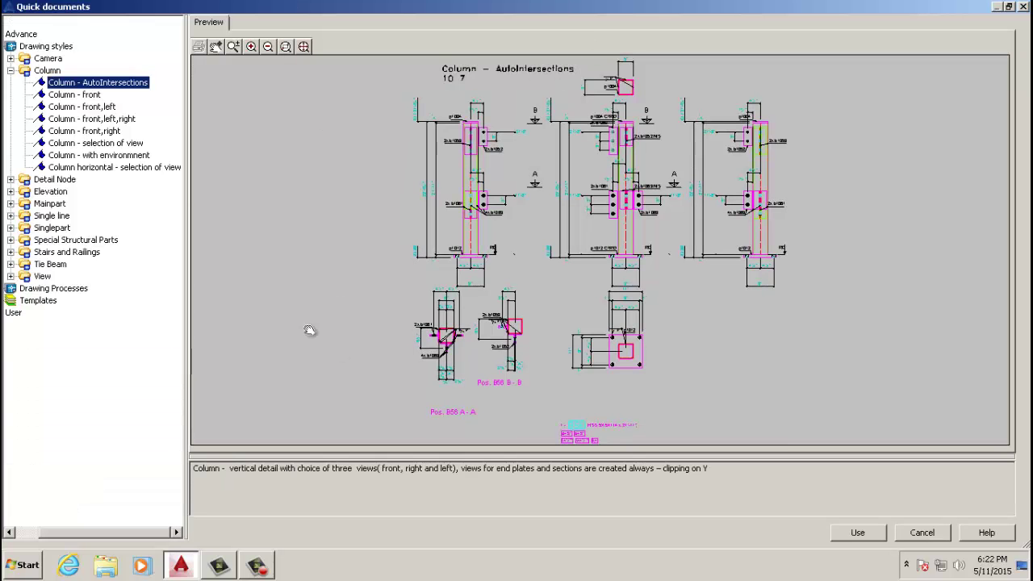
pyautogui.click(11, 71)
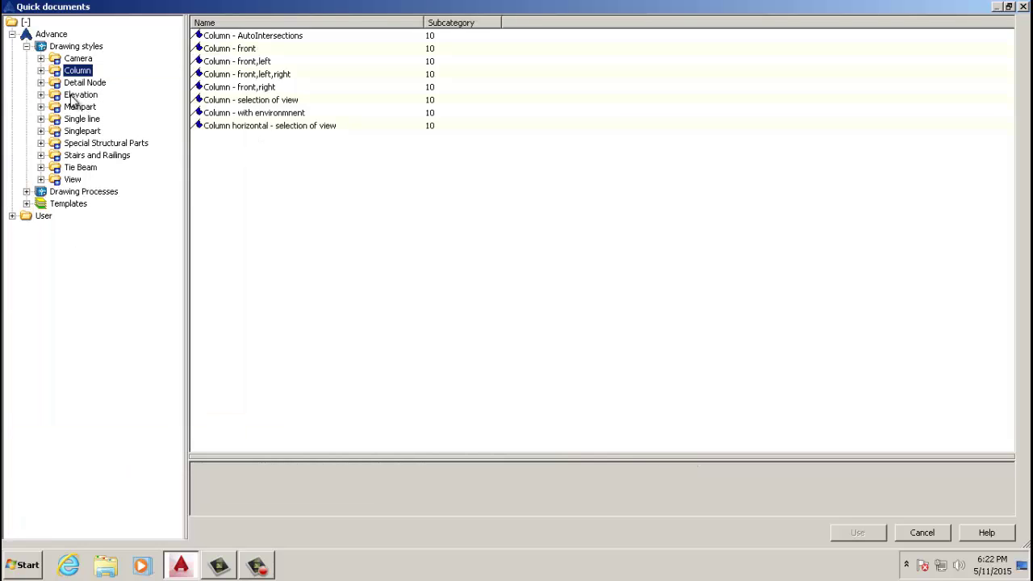
pyautogui.click(41, 95)
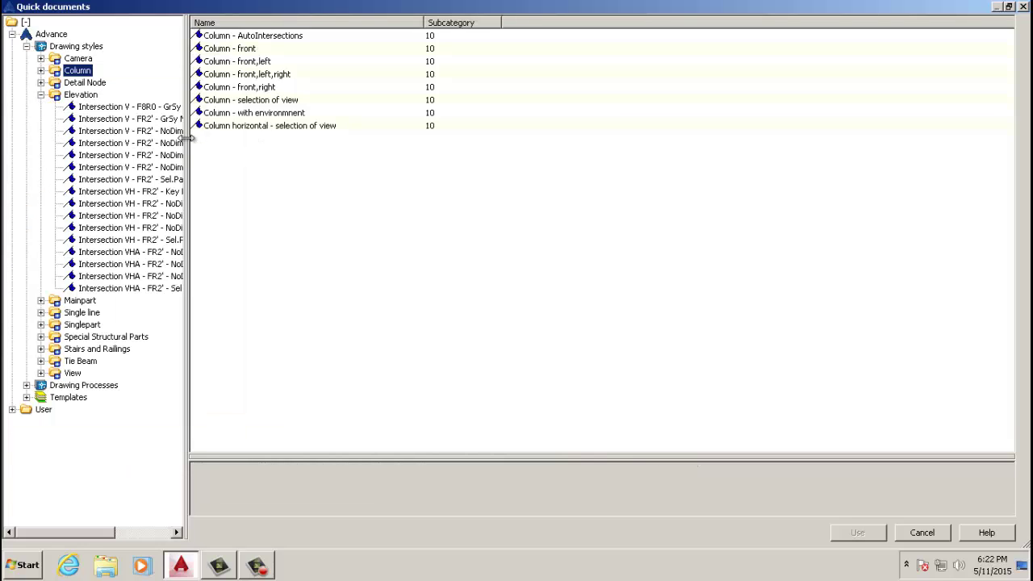
pyautogui.moveTo(185, 137); pyautogui.dragTo(283, 139)
# Compare the previews of several elevation styles and use Intersection V - F8R0 - GrSy Mp NameGuid for the anchor plan.
pyautogui.click(193, 113)
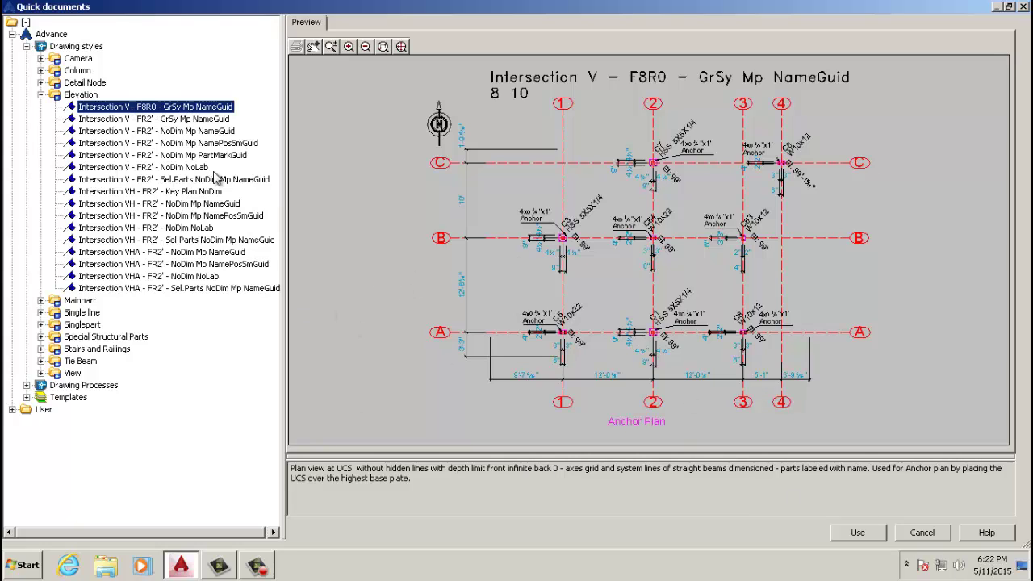
pyautogui.click(188, 119)
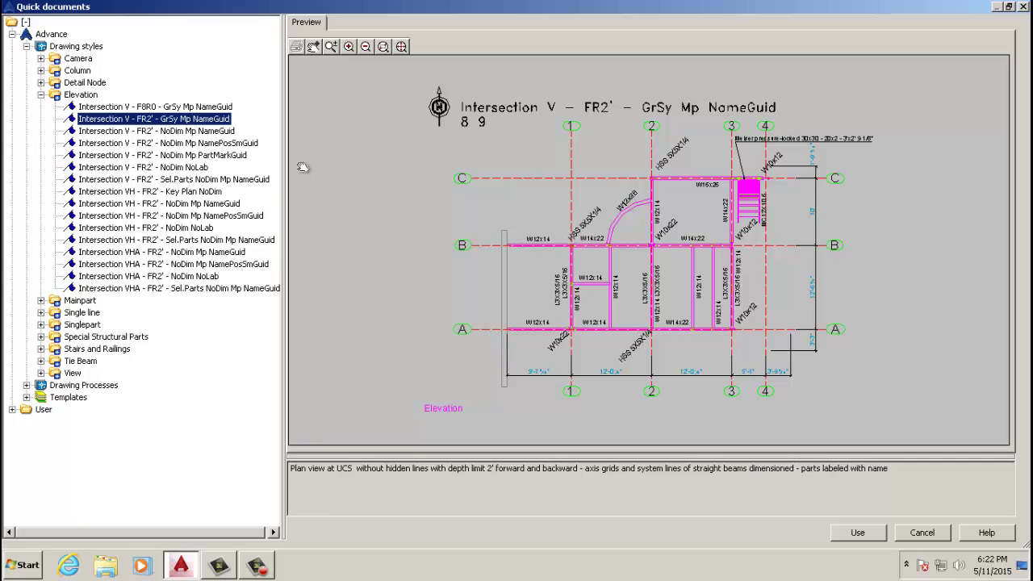
pyautogui.click(218, 133)
pyautogui.click(215, 143)
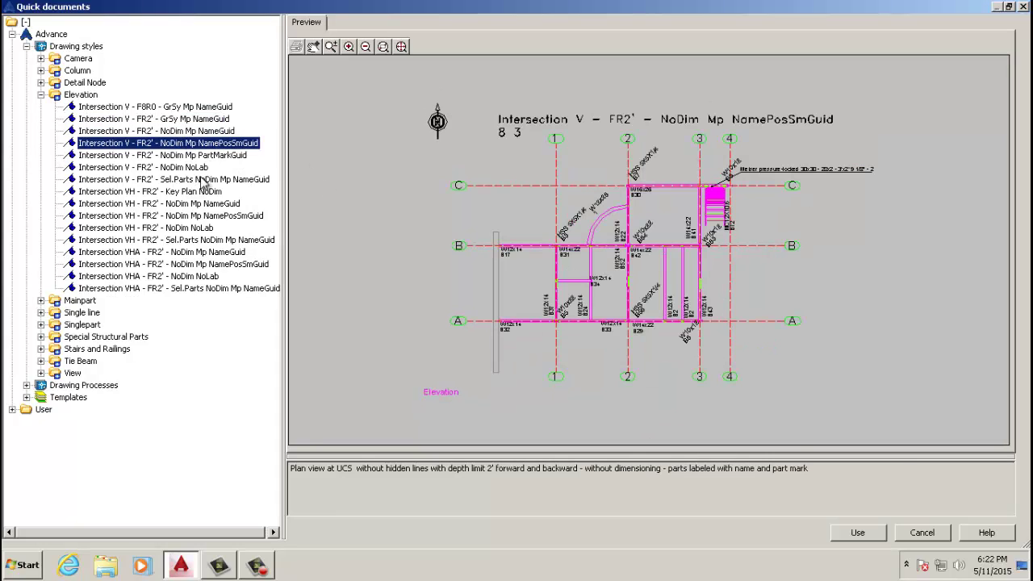
pyautogui.click(194, 107)
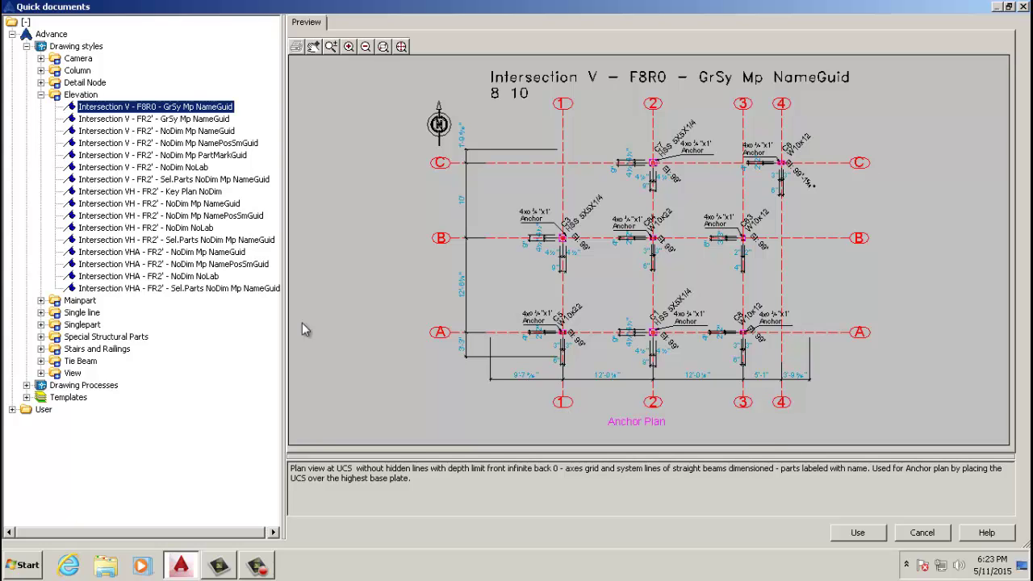
pyautogui.click(868, 536)
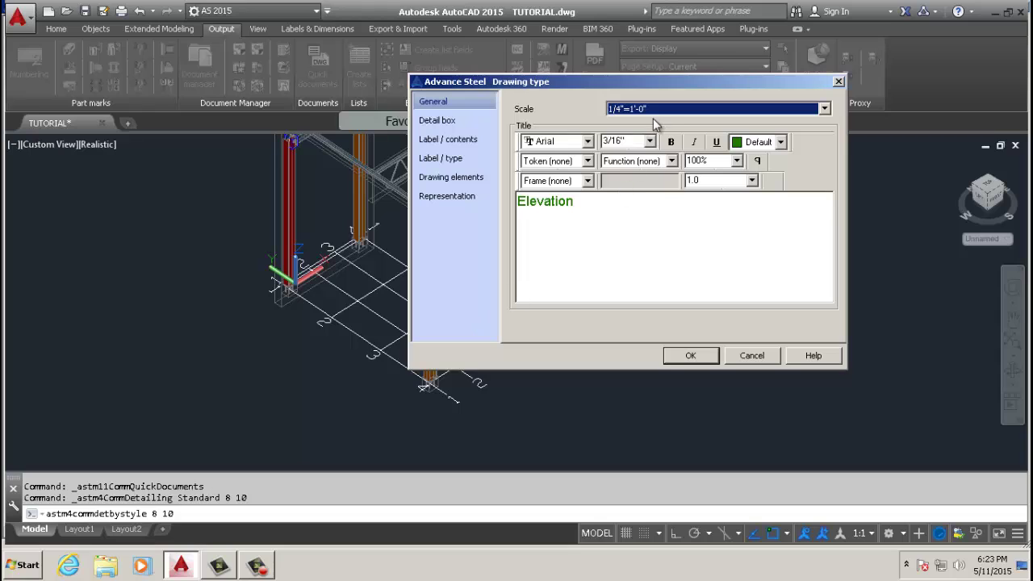
# Set the drawing scale to 1/2"=1'-0" and the front z-viewport depth to 1.
pyautogui.click(708, 117)
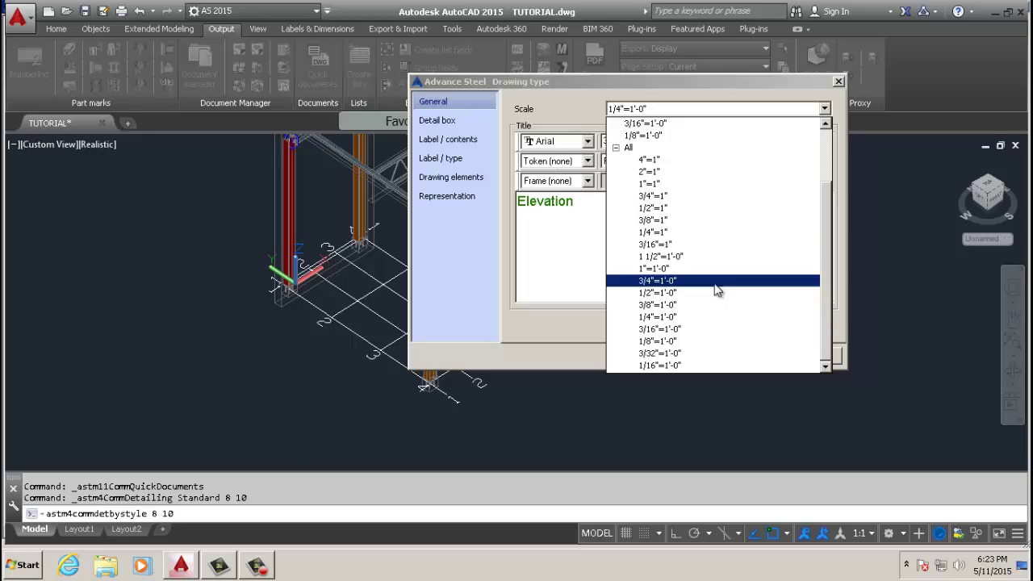
pyautogui.click(674, 294)
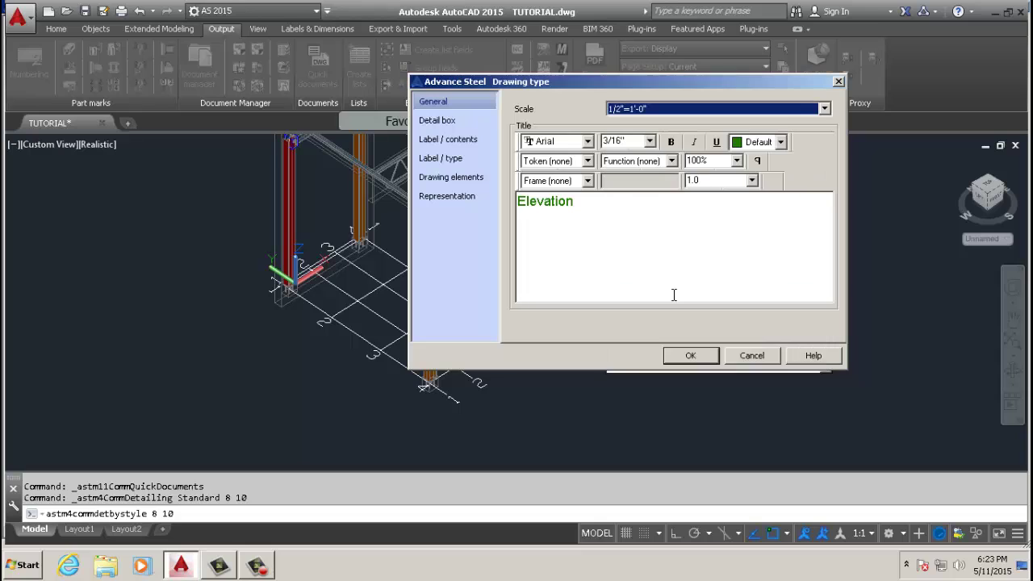
pyautogui.click(459, 121)
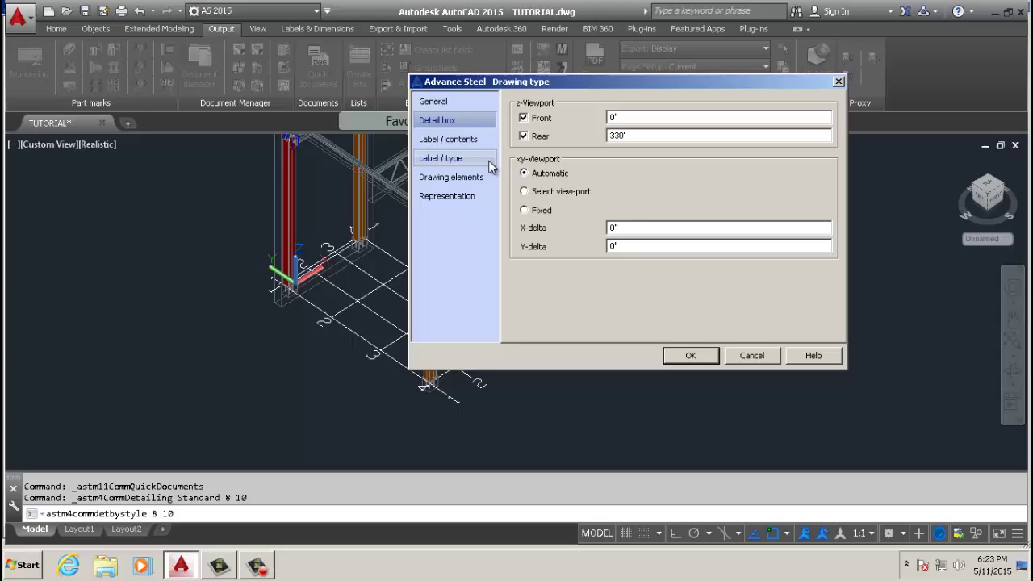
pyautogui.doubleClick(611, 118)
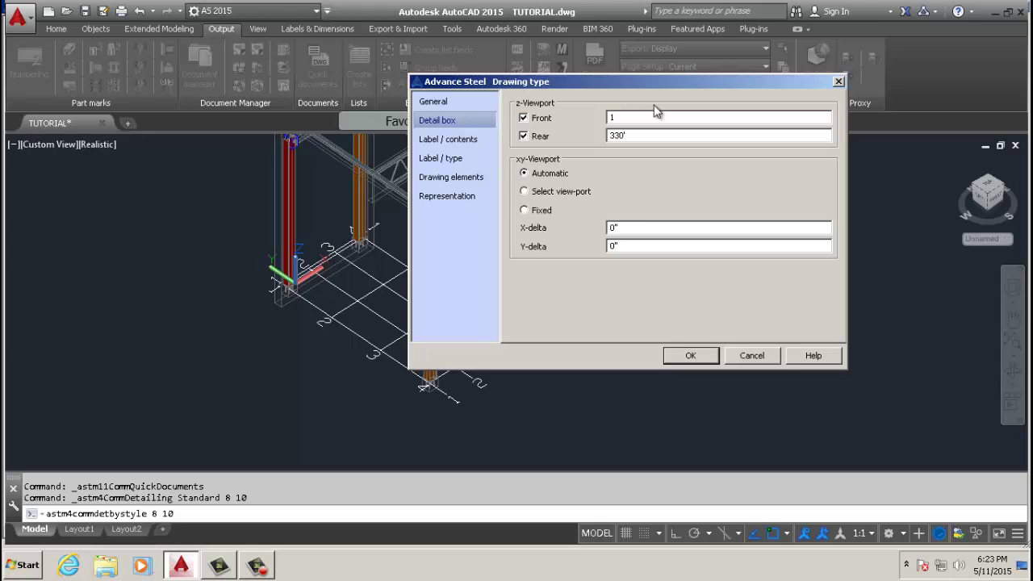
pyautogui.press('Tab')
# Review the label, drawing element and representation settings, keep them as offered, and accept the drawing type.
pyautogui.click(447, 139)
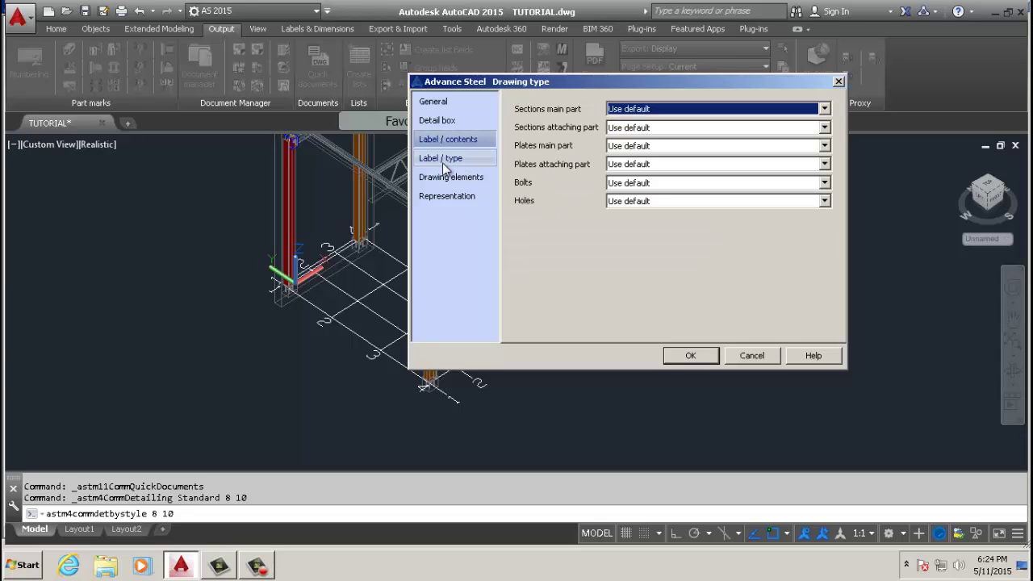
pyautogui.click(451, 159)
pyautogui.click(466, 178)
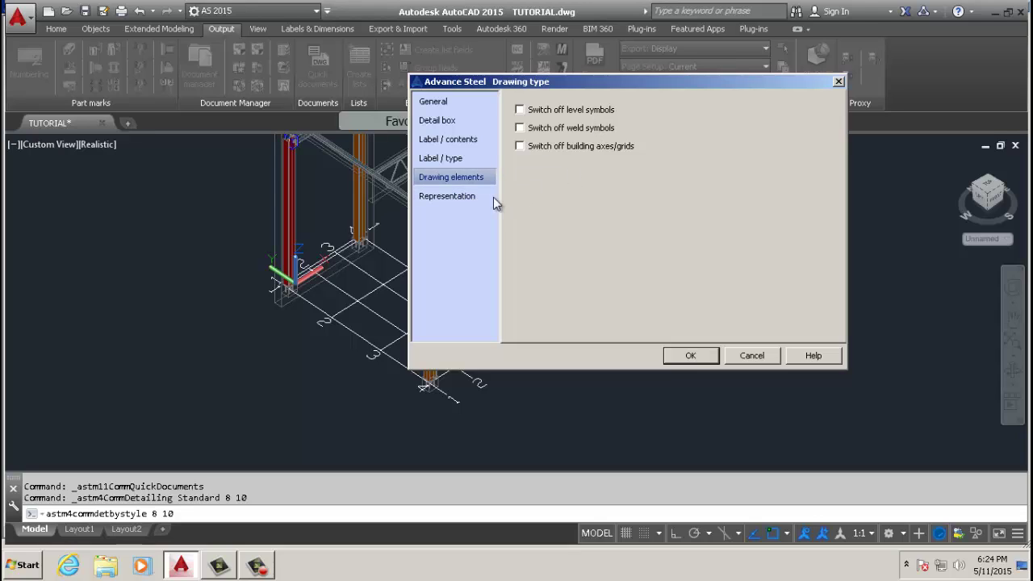
pyautogui.click(461, 197)
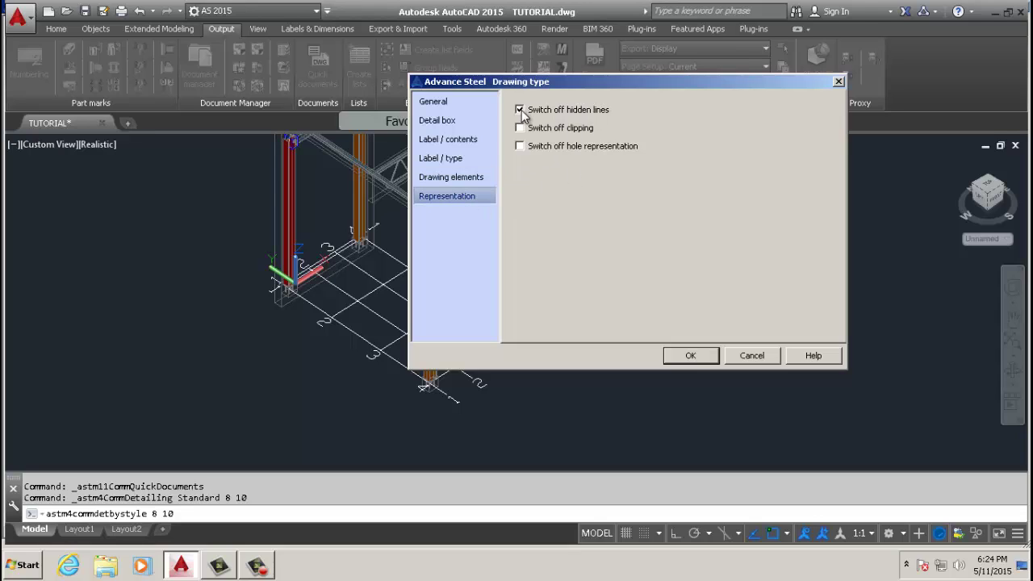
pyautogui.click(691, 356)
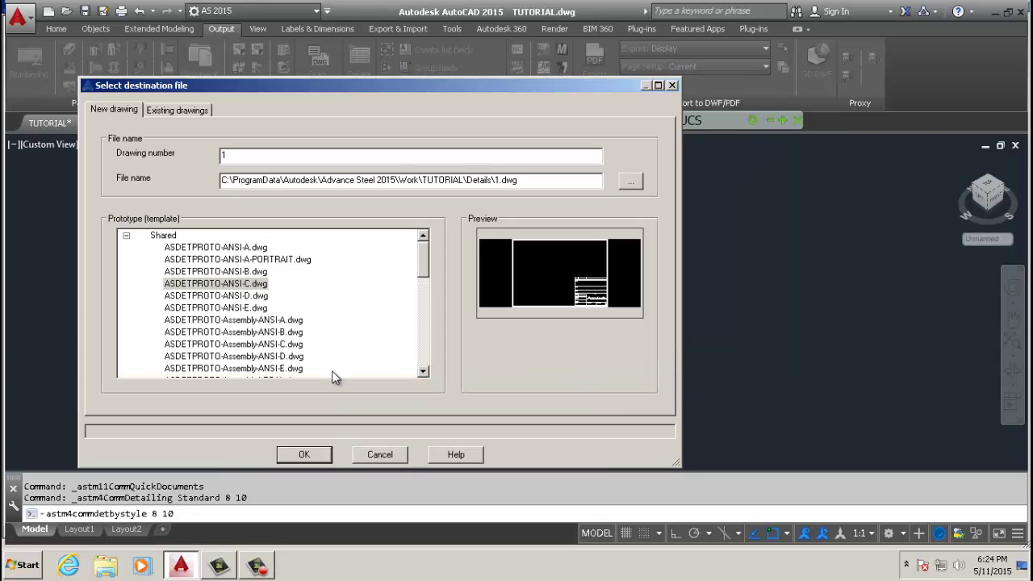
# Create the new drawing from the ASDETPROTO-ANSI-C.dwg template with the drawing number anchor.
pyautogui.click(248, 284)
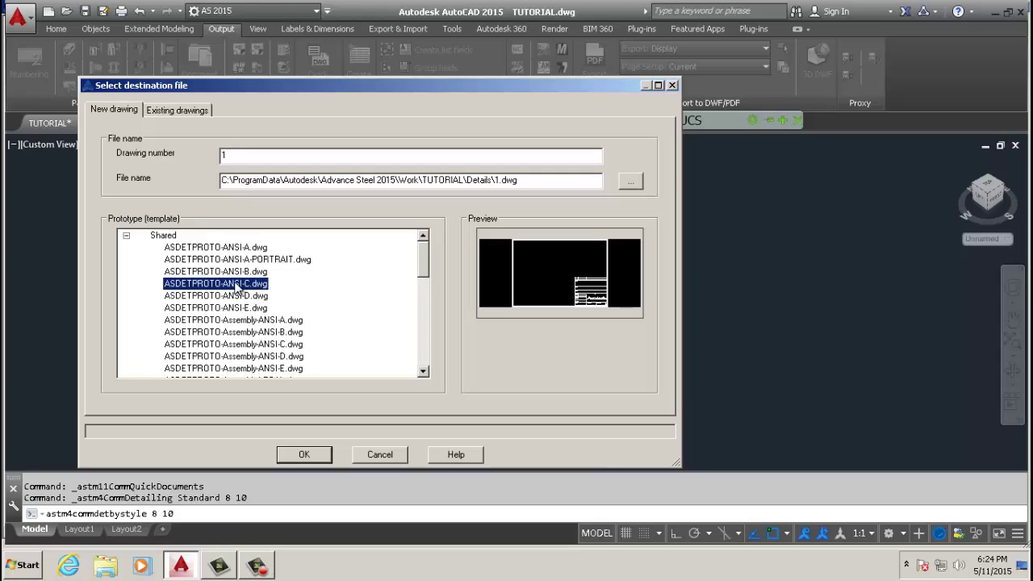
pyautogui.doubleClick(225, 155)
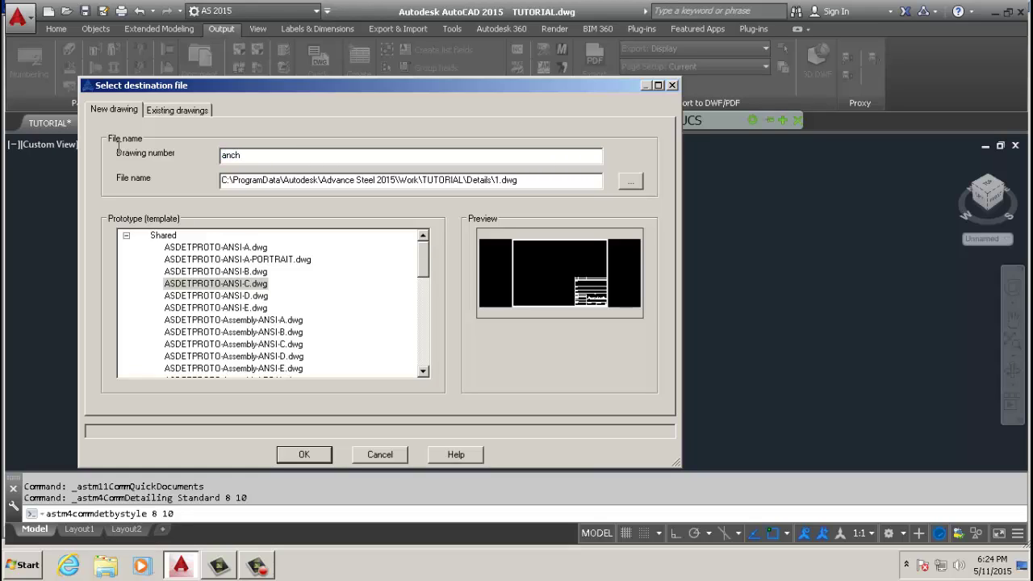
pyautogui.write('anchor')
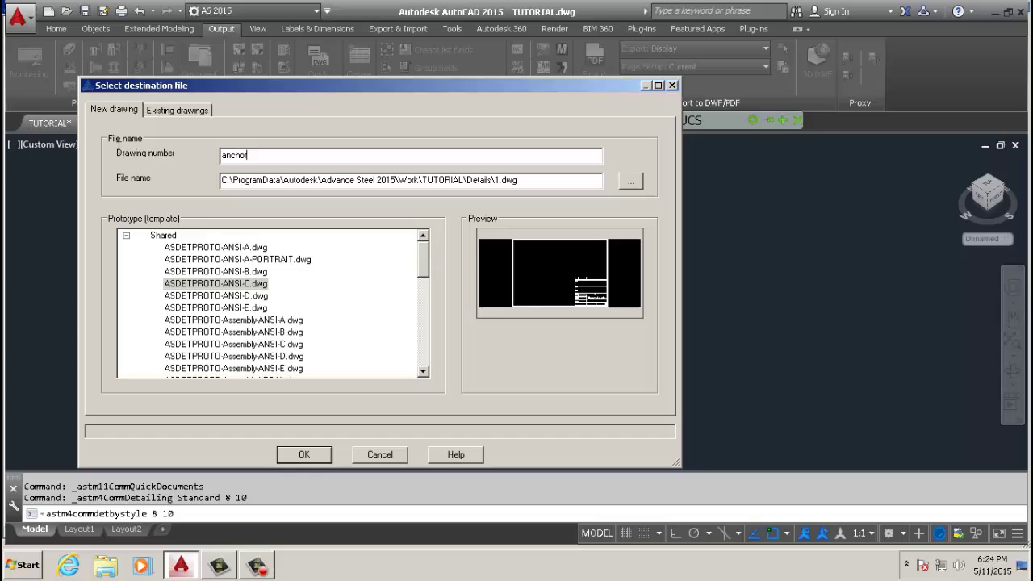
pyautogui.click(304, 454)
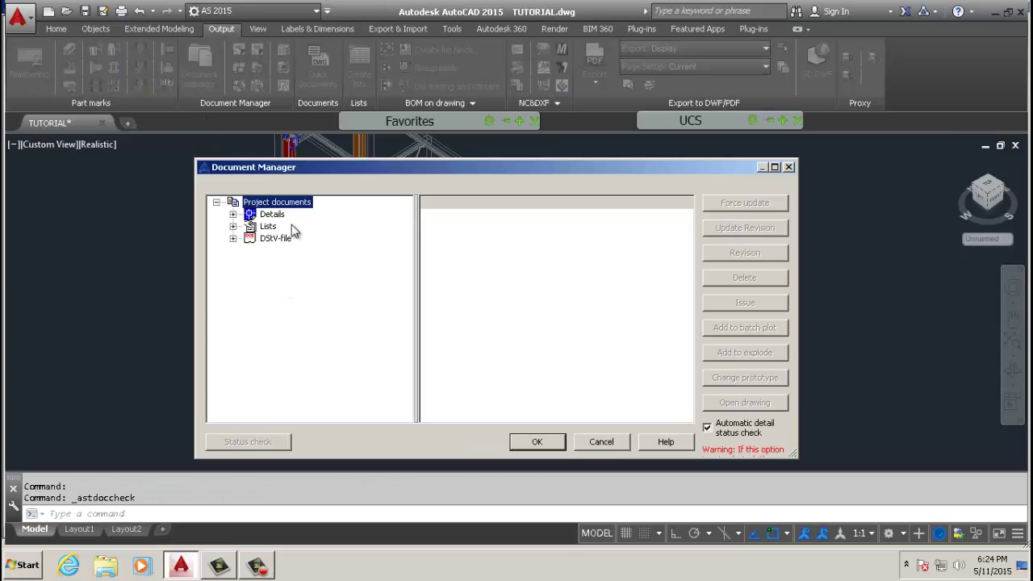
# Find the anchor drawing among the project's details in the Document Manager and open it.
pyautogui.doubleClick(272, 215)
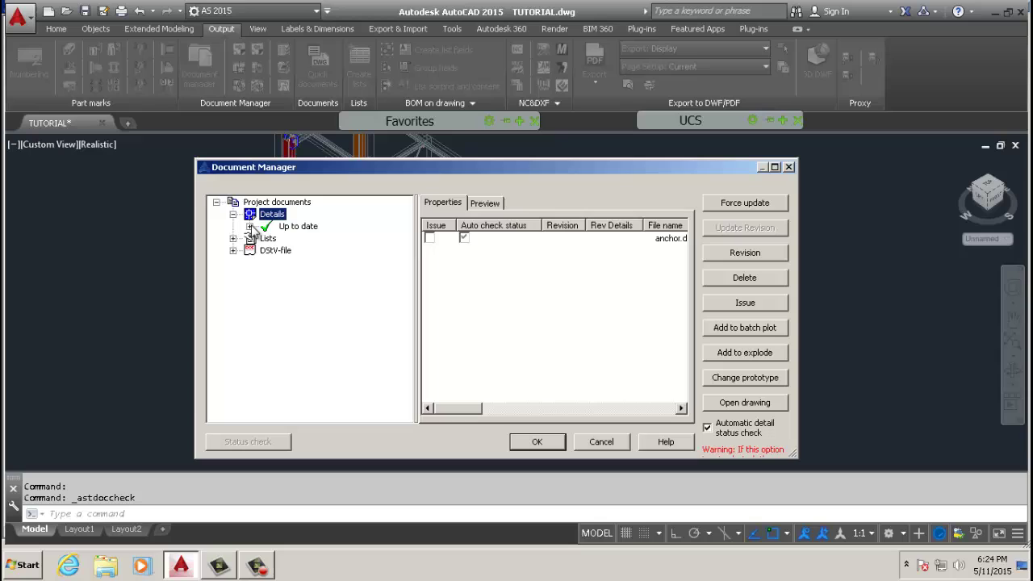
pyautogui.click(575, 239)
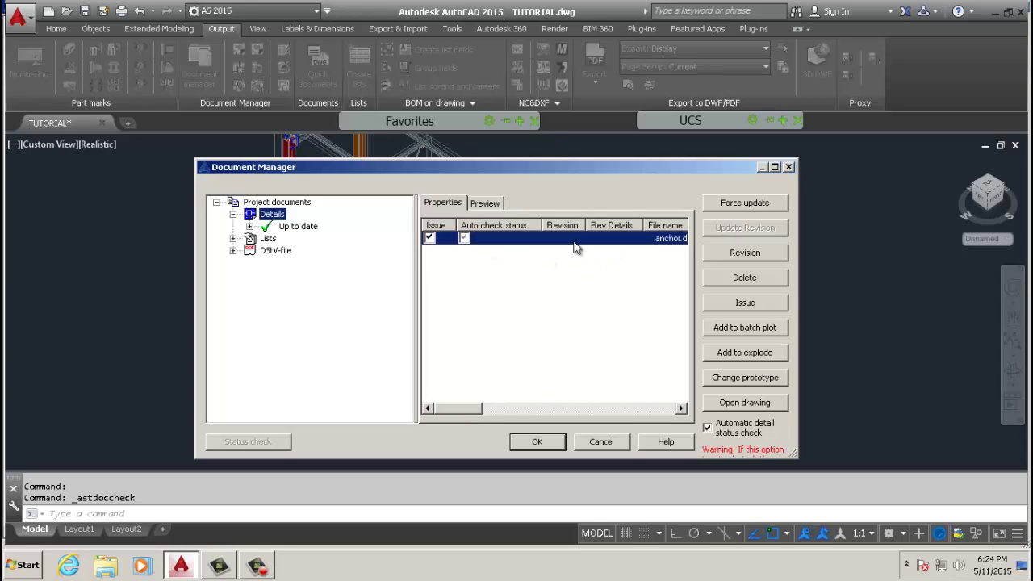
pyautogui.moveTo(472, 411); pyautogui.dragTo(446, 406)
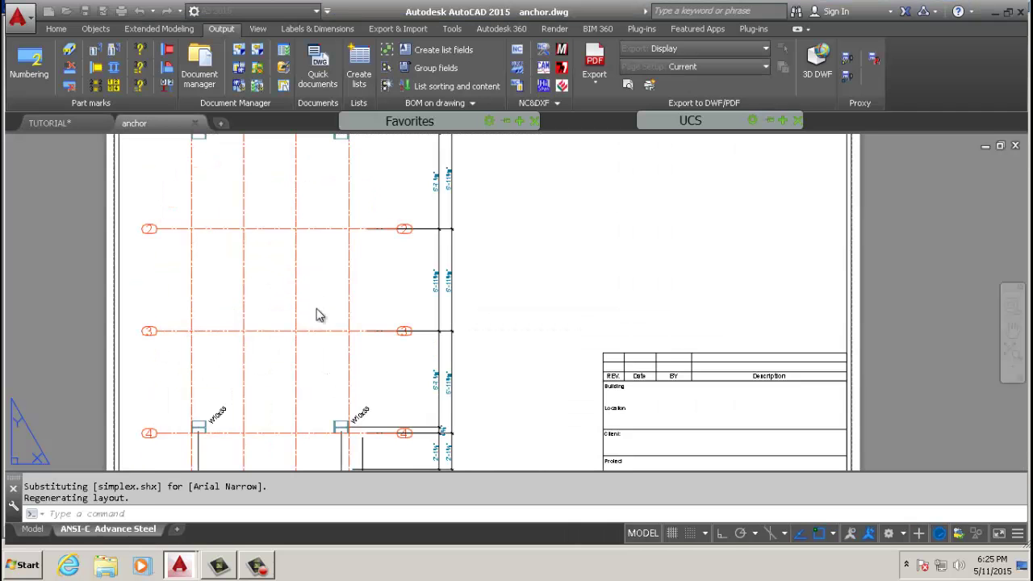
# Examine the column sections, base plate outlines and W10x33 labels along grid line 4 of the anchor plan.
pyautogui.scroll(-2, 318, 315)
pyautogui.scroll(2, 315, 288)
pyautogui.moveTo(316, 289); pyautogui.dragTo(367, 184, button='middle')
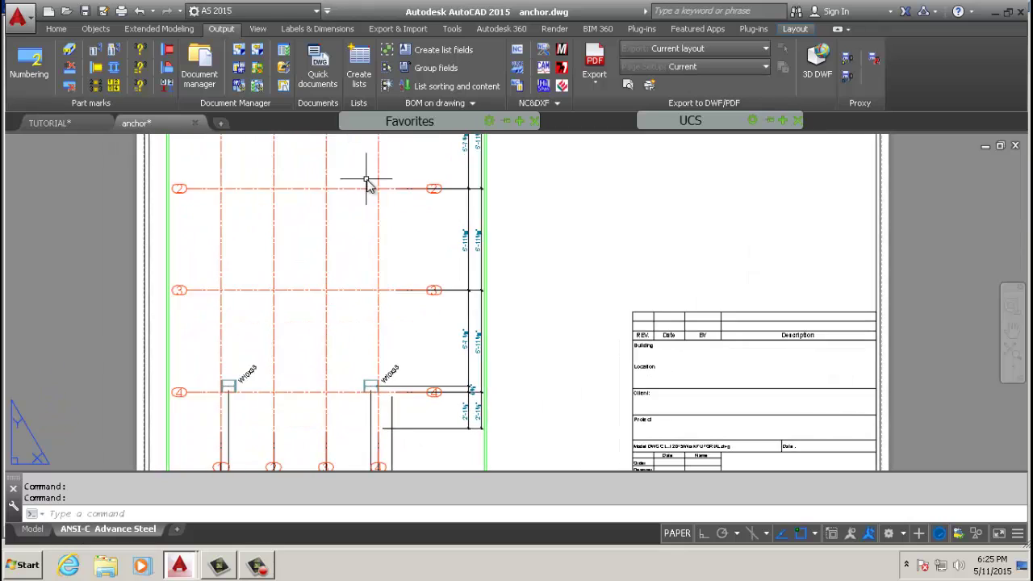
pyautogui.scroll(-2, 367, 187)
pyautogui.scroll(2, 300, 375)
pyautogui.scroll(3, 255, 218)
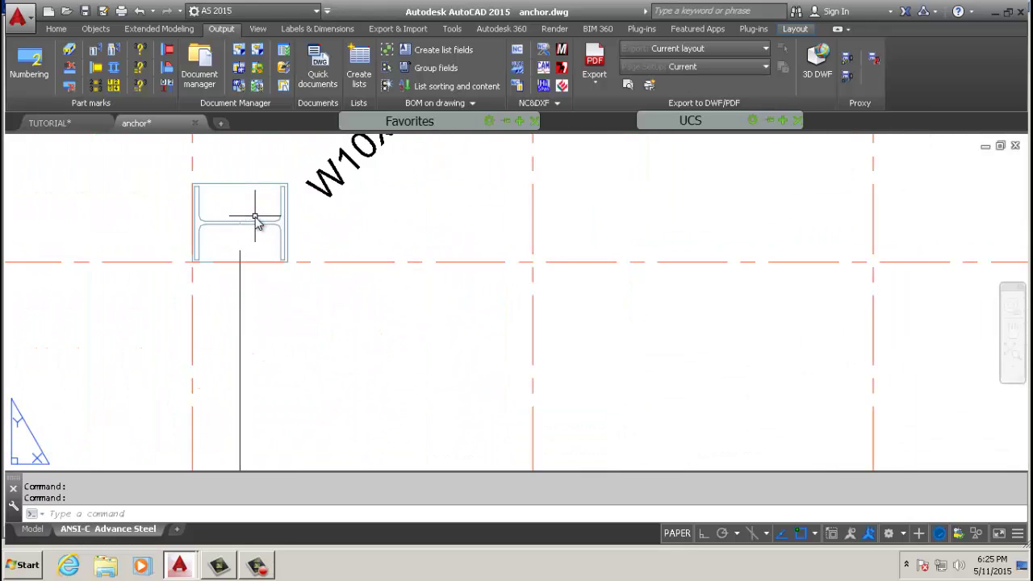
pyautogui.scroll(-2, 256, 218)
pyautogui.scroll(2, 254, 223)
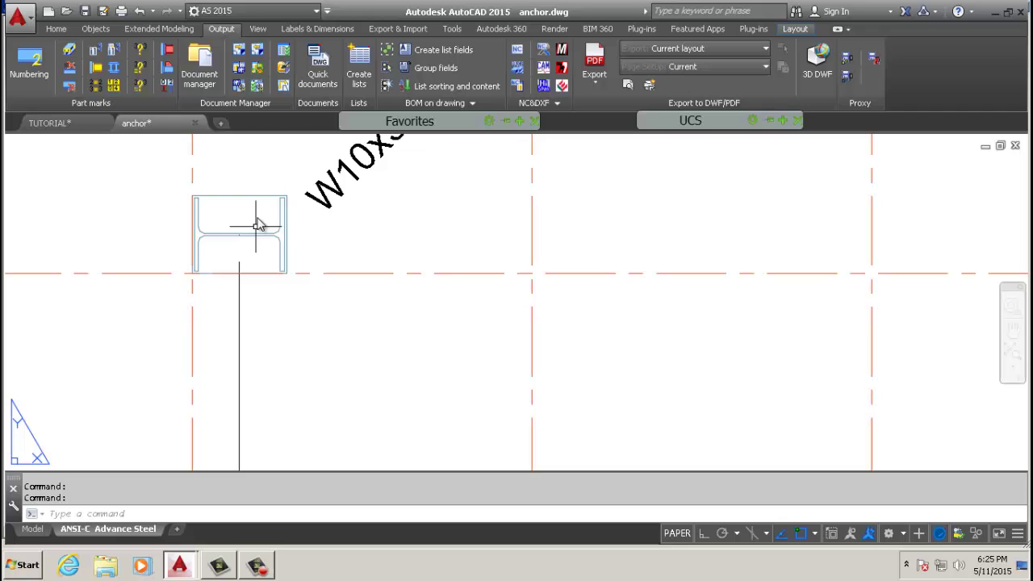
pyautogui.click(254, 196)
pyautogui.press('Escape')
pyautogui.scroll(-3, 302, 320)
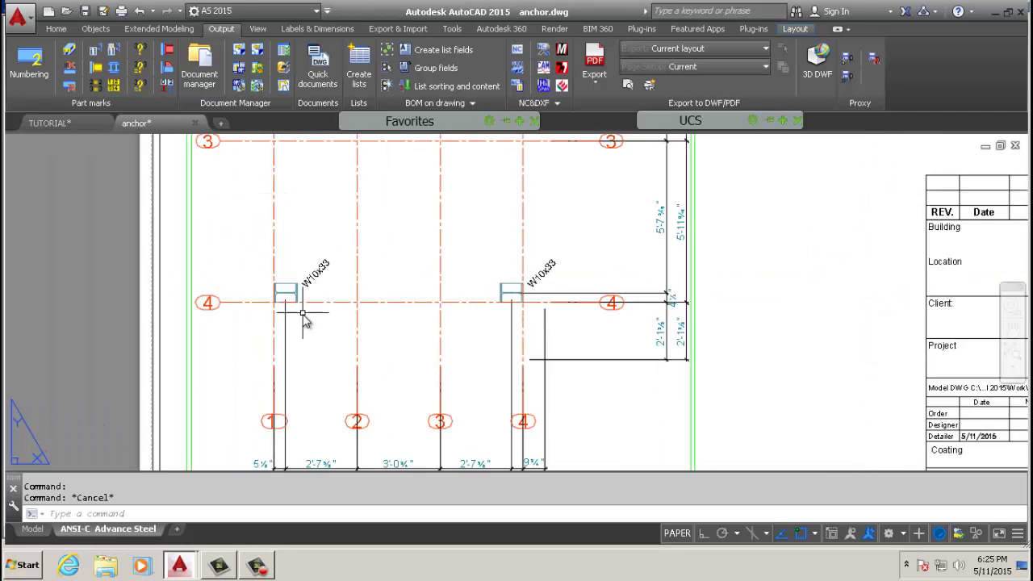
# Examine the remaining columns along grid line 1, their grid dimensions, and the overall layout of the anchor plan sheet.
pyautogui.scroll(-3, 303, 320)
pyautogui.scroll(3, 281, 323)
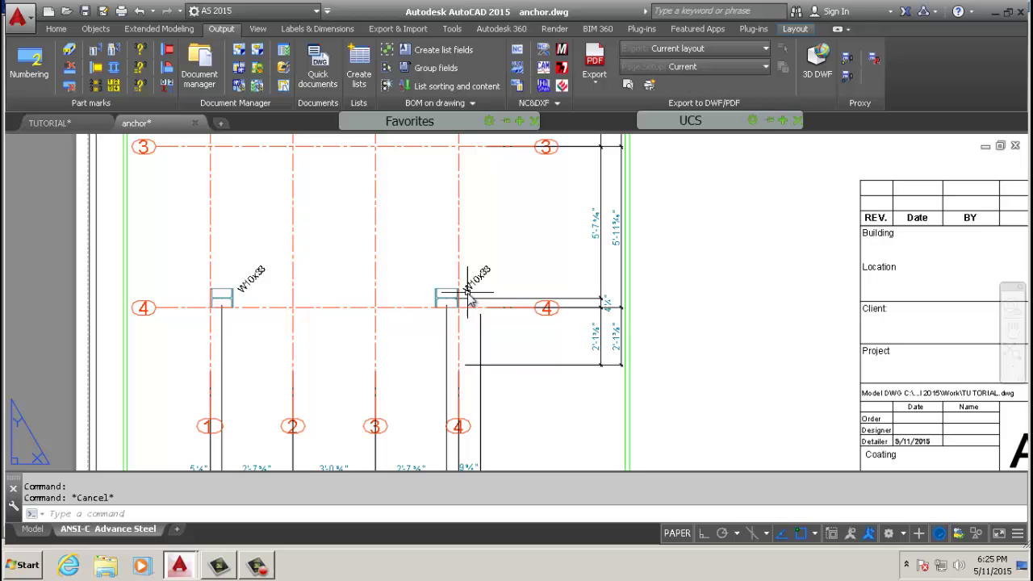
pyautogui.scroll(-5, 472, 298)
pyautogui.scroll(8, 422, 270)
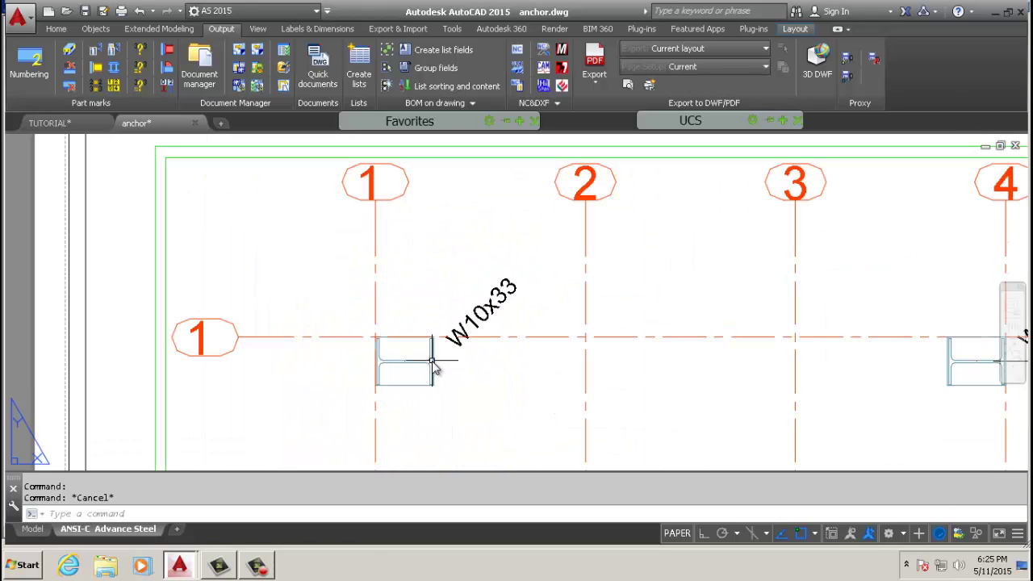
pyautogui.scroll(-5, 968, 355)
pyautogui.moveTo(584, 396); pyautogui.dragTo(371, 274, button='middle')
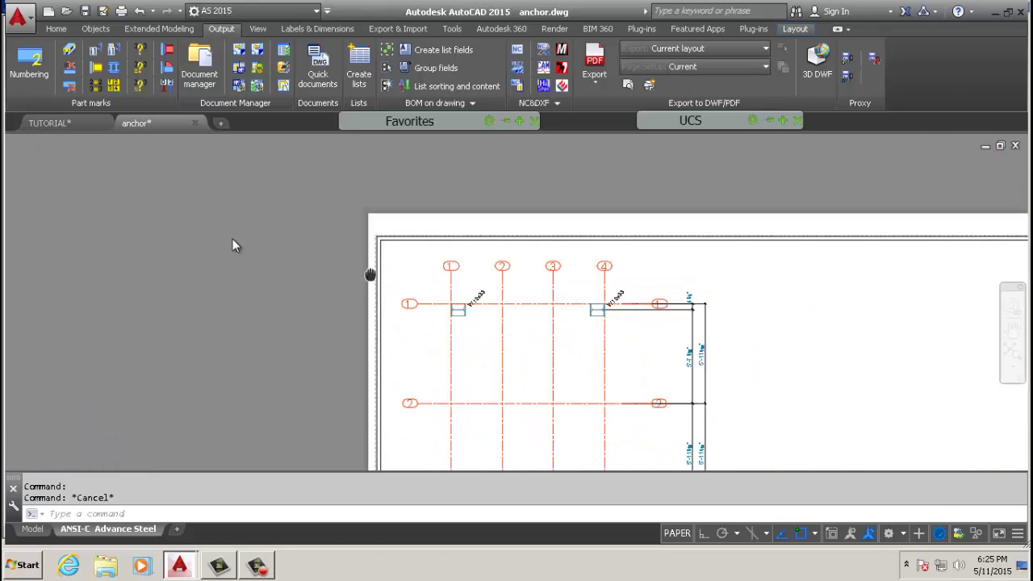
pyautogui.scroll(8, 379, 297)
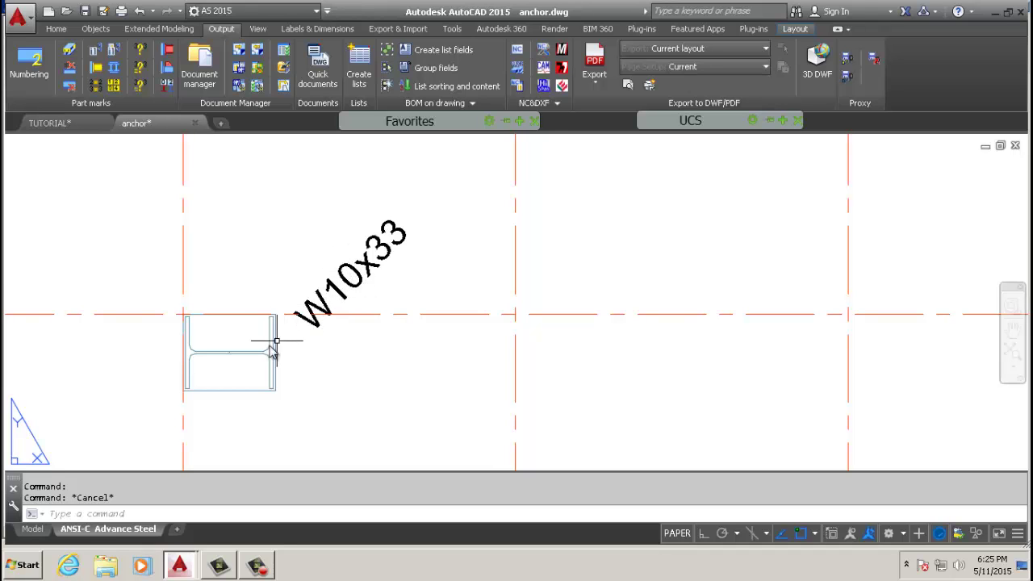
pyautogui.scroll(3, 261, 358)
pyautogui.scroll(-5, 316, 323)
pyautogui.scroll(-6, 355, 290)
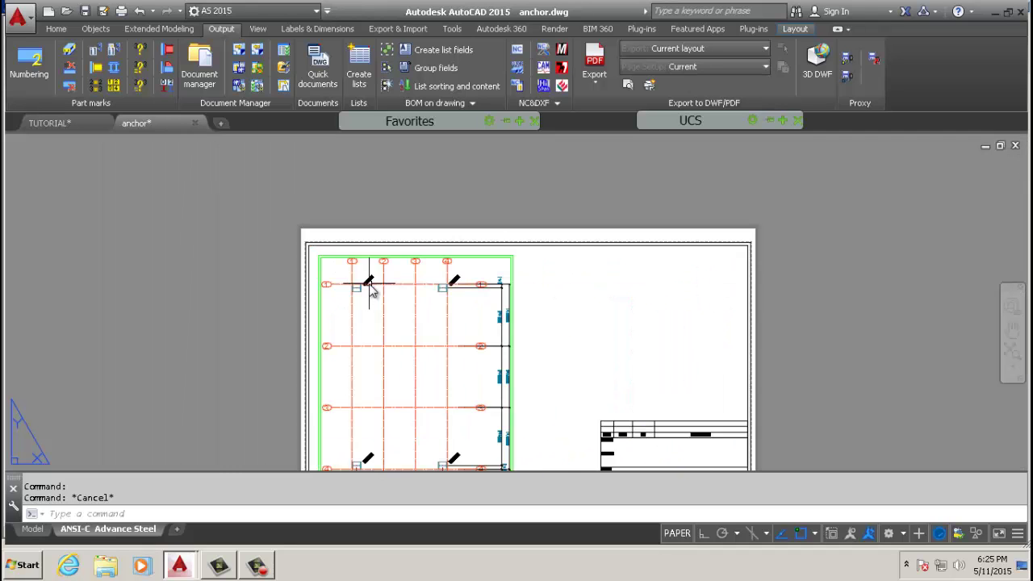
pyautogui.scroll(1, 385, 330)
pyautogui.scroll(-2, 428, 306)
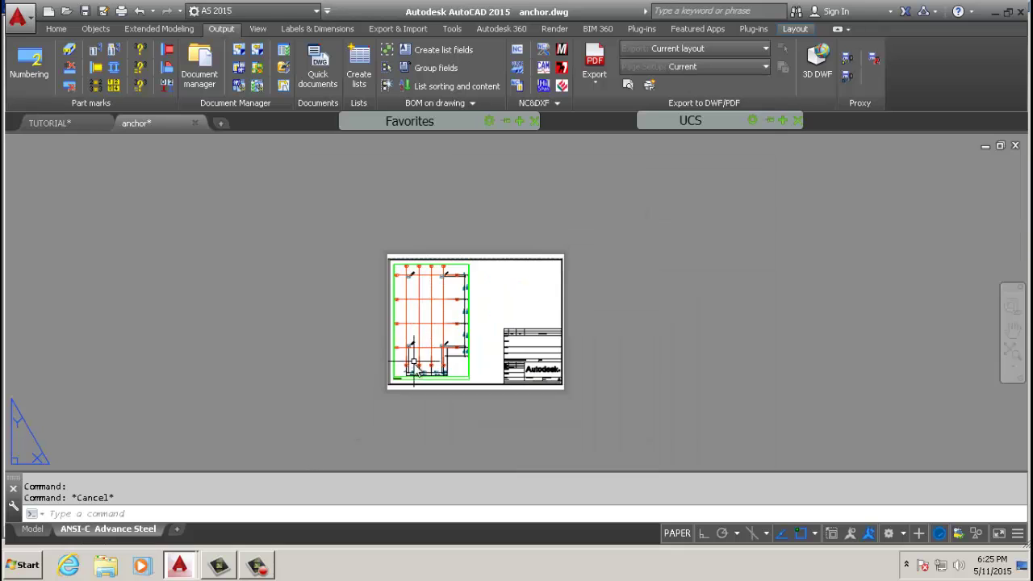
# Examine the anchor plan's Elevation title, the columns along grid line 1, and the dimensions below grid line 4.
pyautogui.scroll(10, 405, 381)
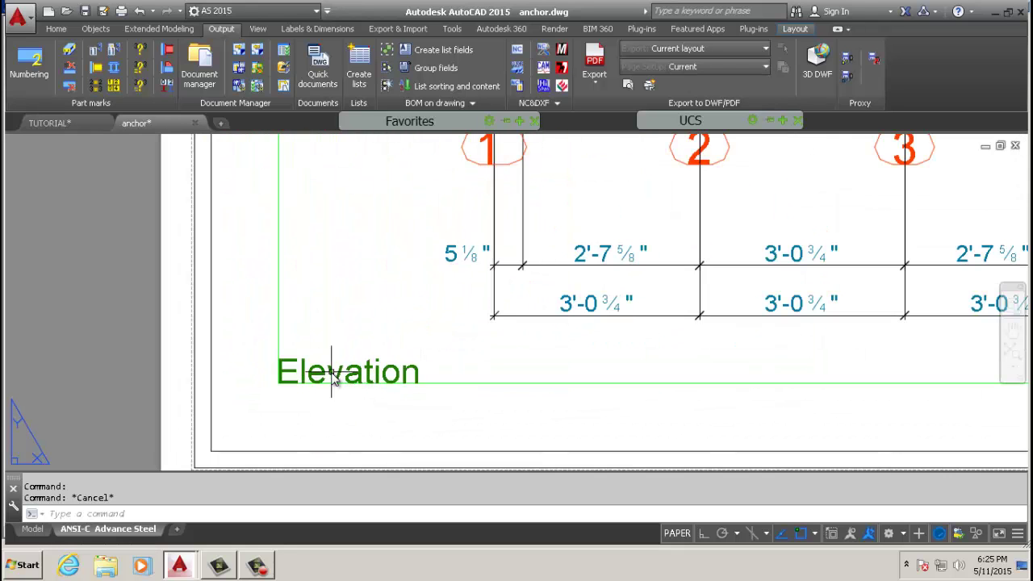
pyautogui.scroll(-6, 331, 380)
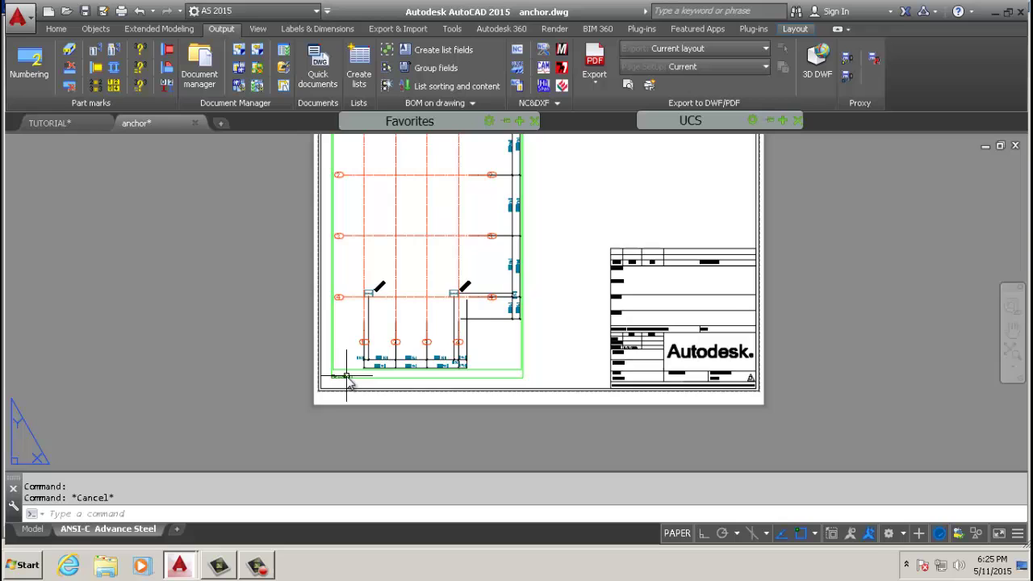
pyautogui.moveTo(351, 372); pyautogui.dragTo(382, 448, button='middle')
pyautogui.scroll(1, 382, 448)
pyautogui.scroll(6, 370, 163)
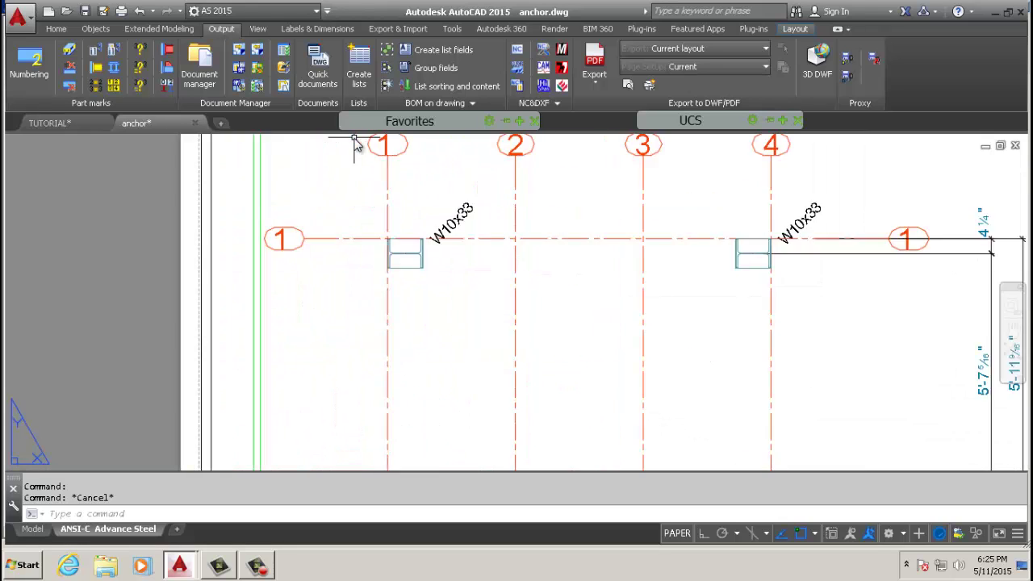
pyautogui.scroll(3, 375, 167)
pyautogui.scroll(-2, 443, 214)
pyautogui.scroll(-7, 443, 214)
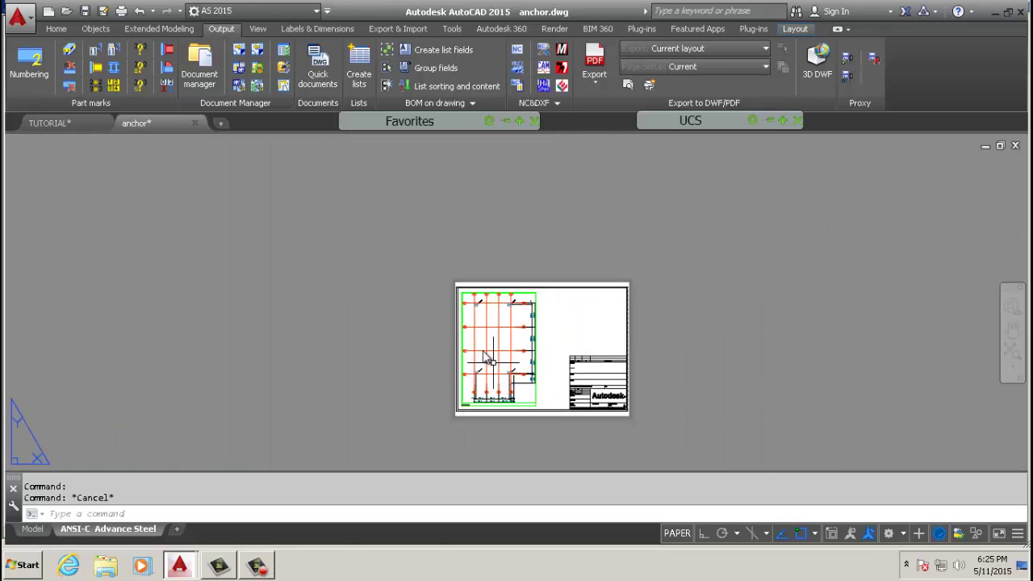
pyautogui.moveTo(489, 352); pyautogui.dragTo(392, 230, button='middle')
pyautogui.scroll(8, 395, 339)
pyautogui.scroll(-6, 396, 332)
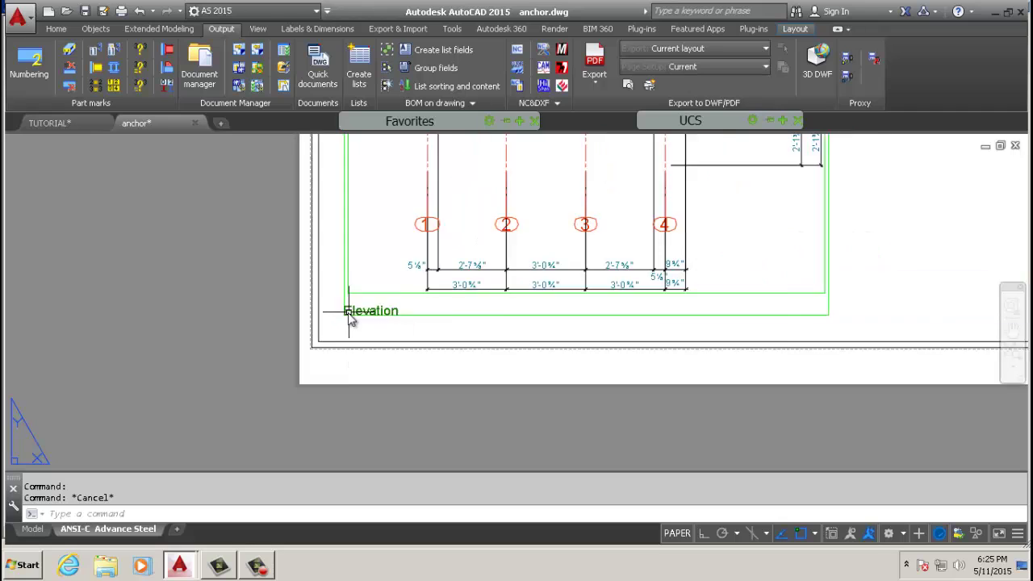
# Change the plan view's title text from Elevation to anchor.
pyautogui.scroll(6, 392, 322)
pyautogui.doubleClick(391, 318)
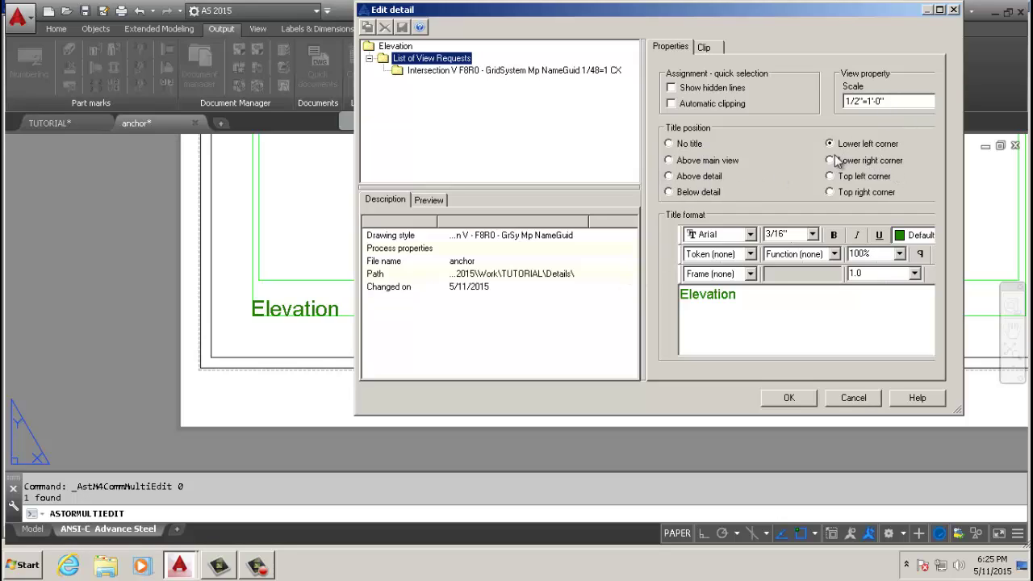
pyautogui.moveTo(747, 296); pyautogui.dragTo(435, 290)
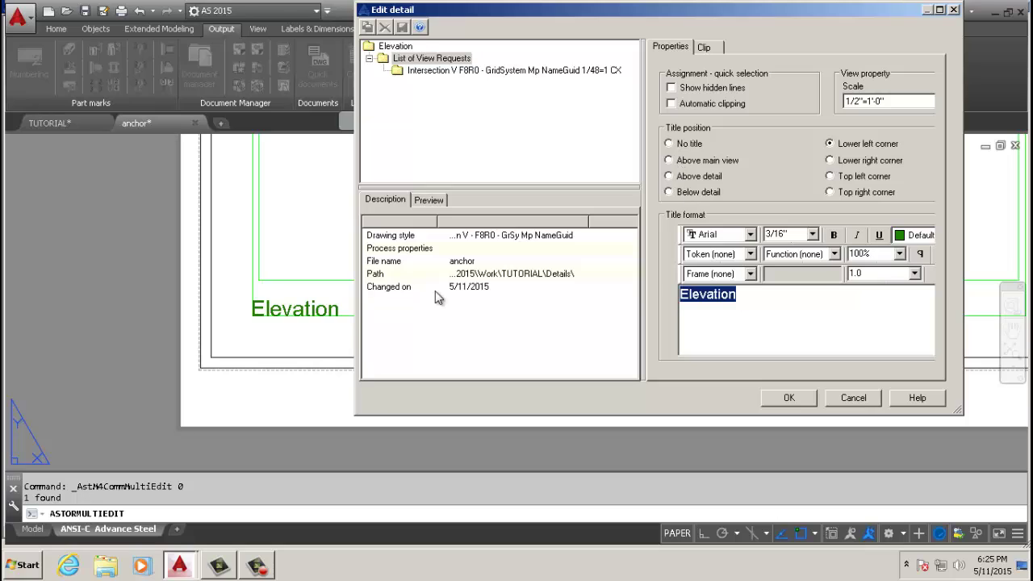
pyautogui.write('anchor')
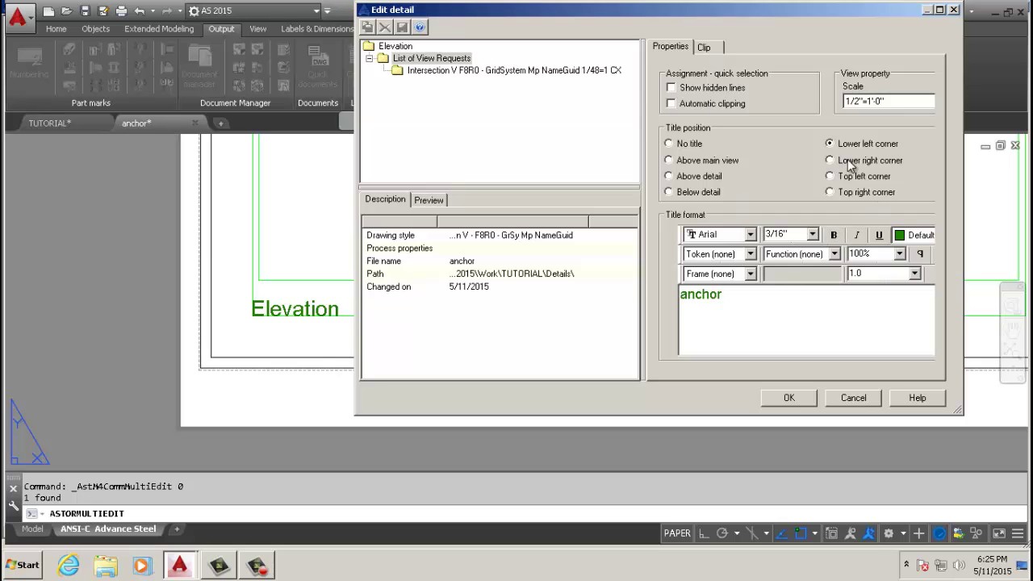
pyautogui.click(786, 398)
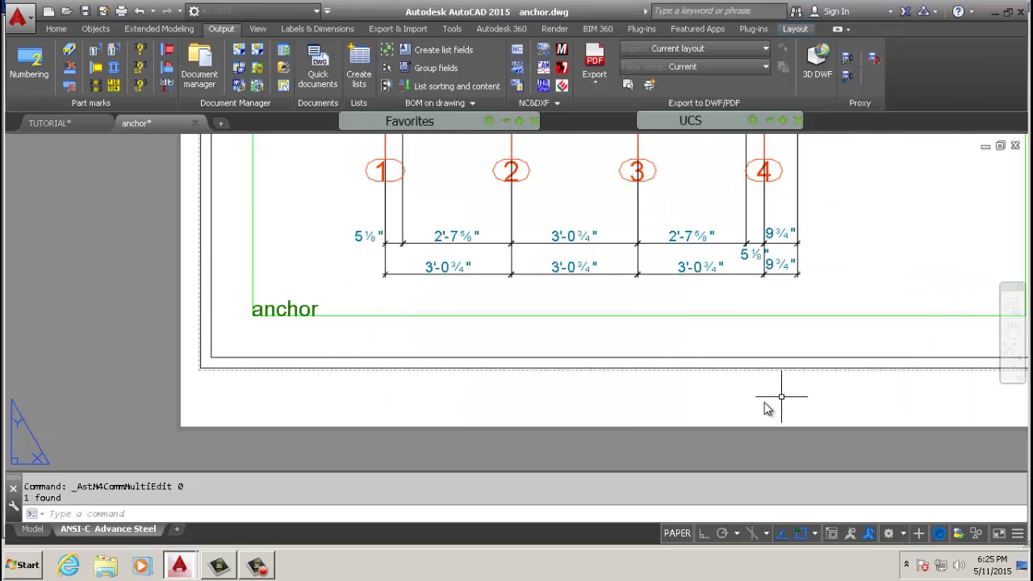
# Examine the renamed view's grid dimensions, the W10x33 column and base plate at grid line 4, and the sheet's title block.
pyautogui.scroll(-5, 415, 359)
pyautogui.scroll(3, 415, 359)
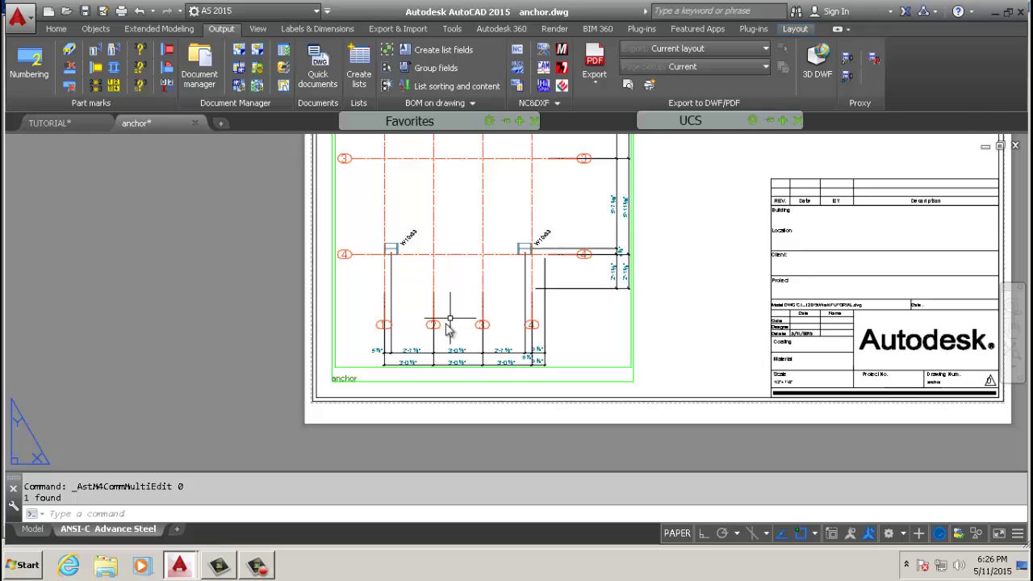
pyautogui.scroll(1, 426, 323)
pyautogui.scroll(3, 427, 419)
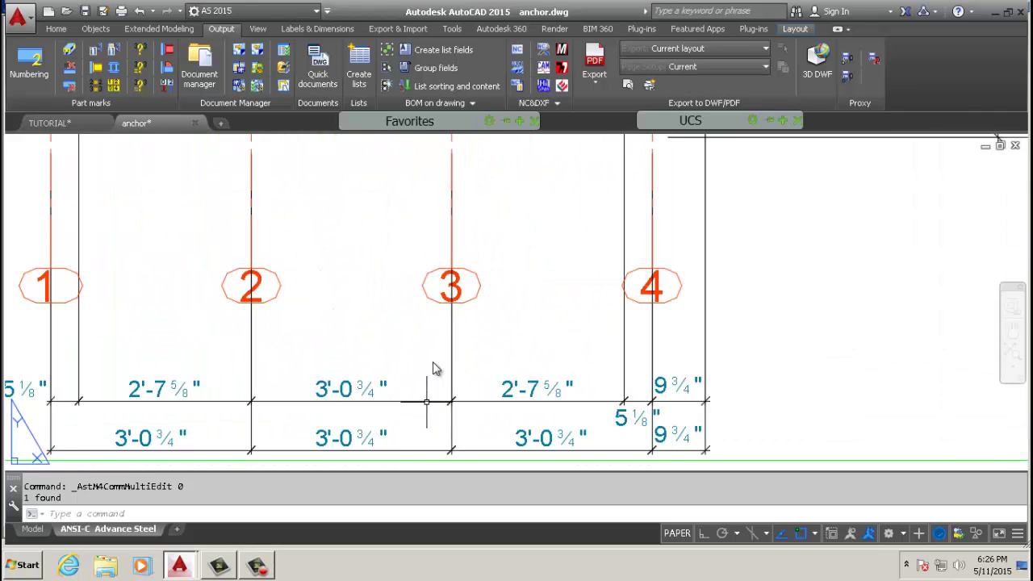
pyautogui.scroll(1, 434, 364)
pyautogui.scroll(-4, 273, 360)
pyautogui.scroll(4, 214, 299)
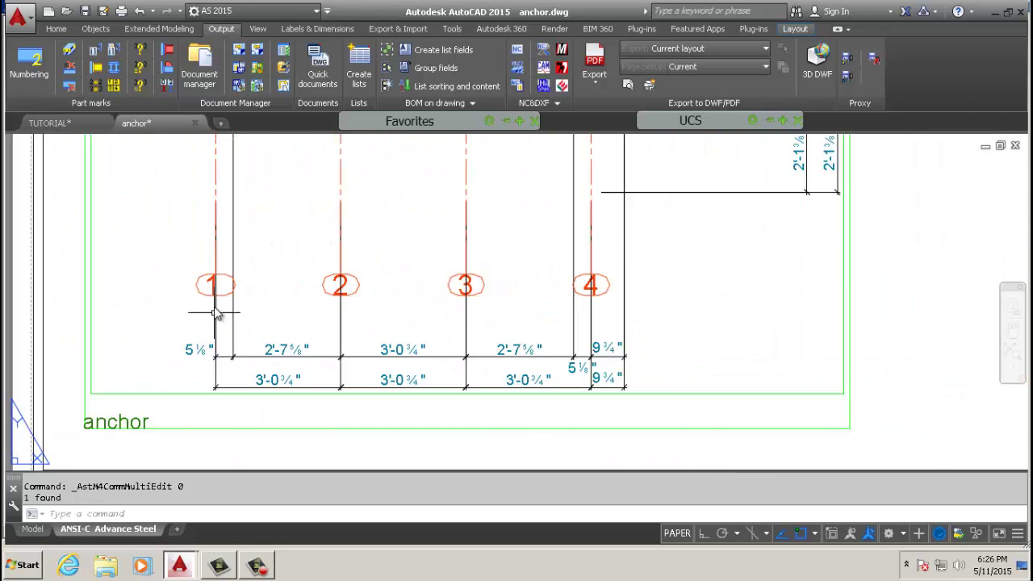
pyautogui.scroll(-4, 216, 244)
pyautogui.scroll(6, 216, 244)
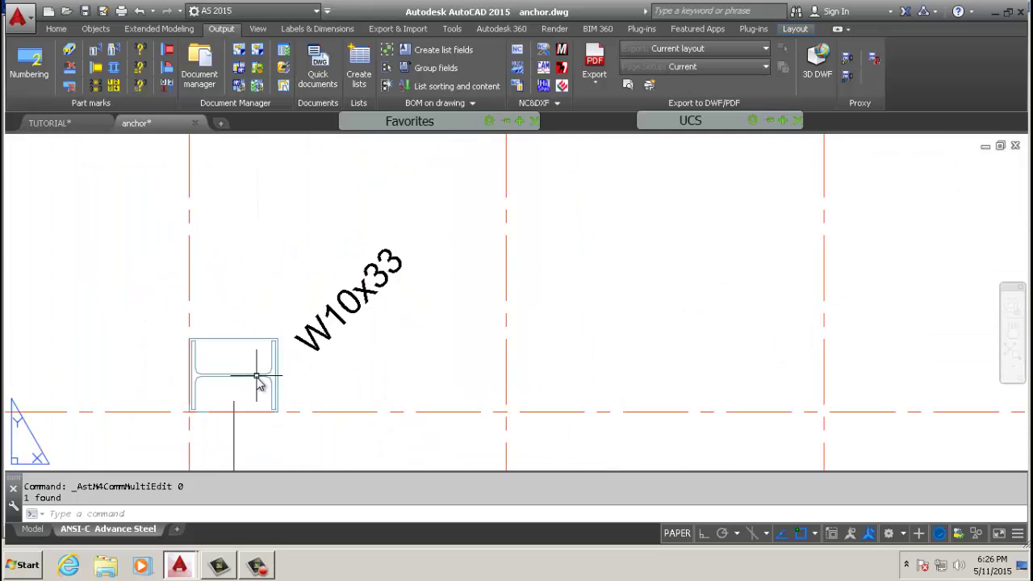
pyautogui.scroll(-6, 267, 376)
pyautogui.scroll(6, 454, 392)
pyautogui.scroll(-2, 490, 397)
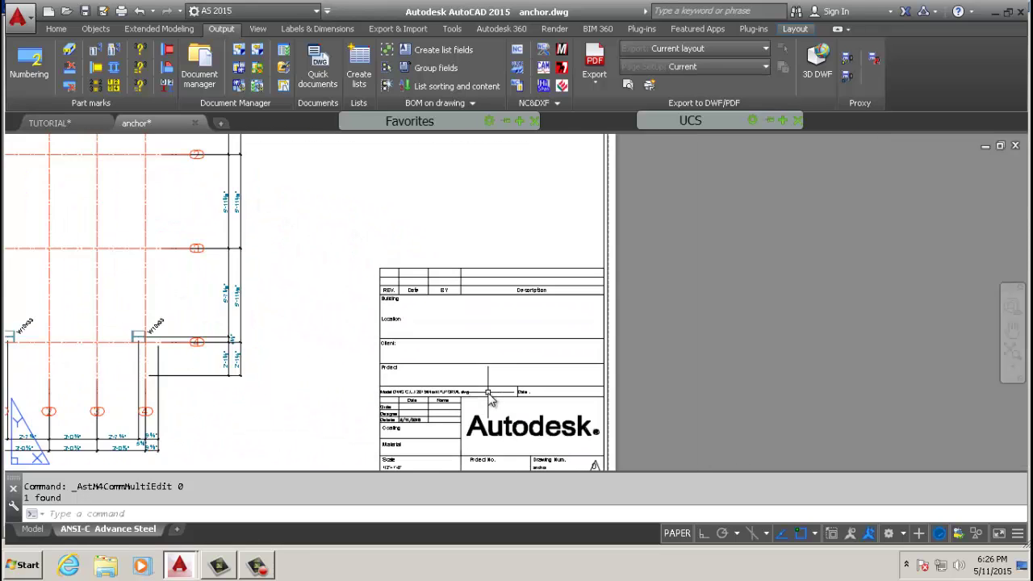
pyautogui.moveTo(490, 397); pyautogui.dragTo(546, 326, button='middle')
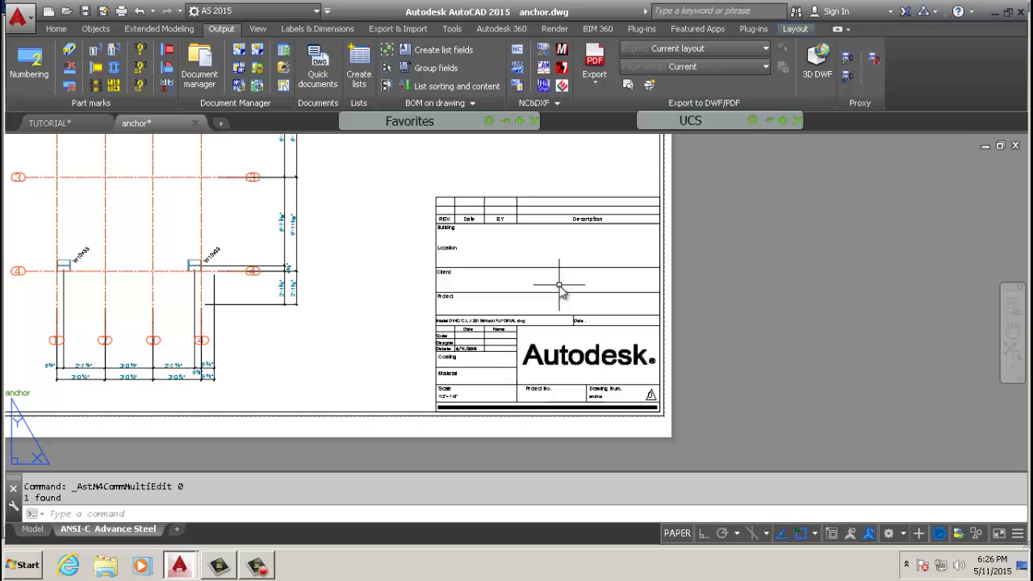
pyautogui.scroll(-4, 494, 257)
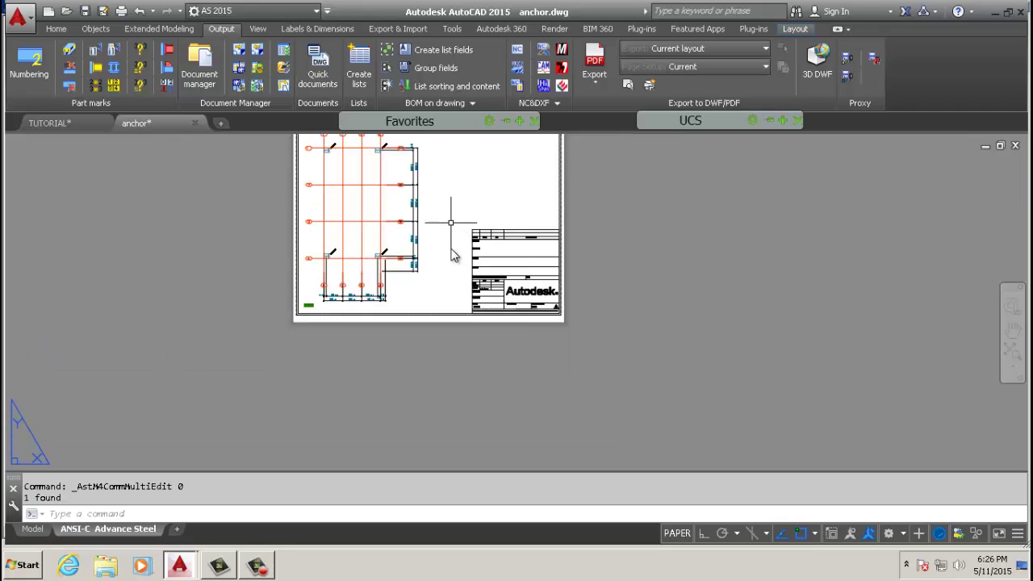
pyautogui.scroll(5, 364, 223)
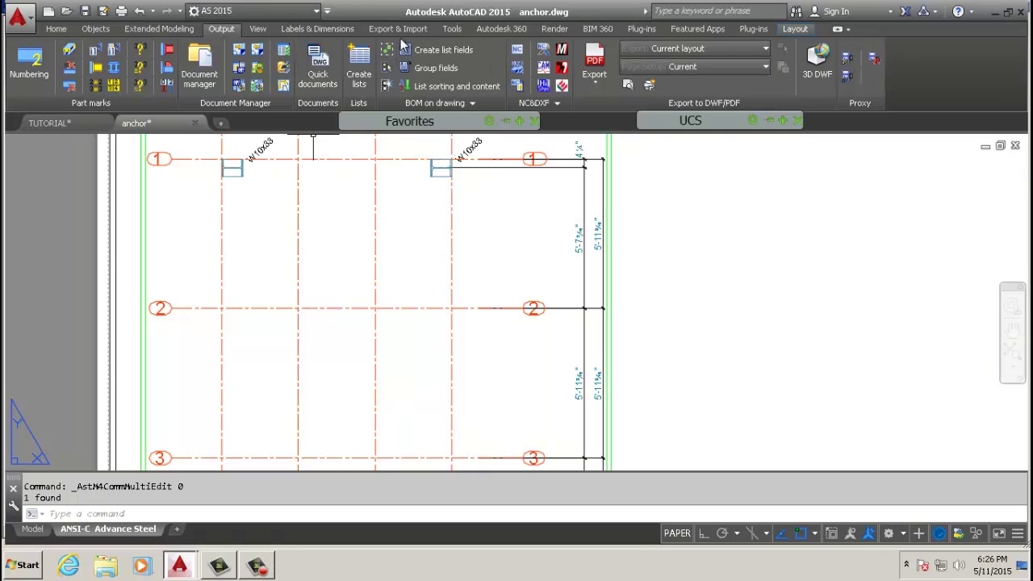
pyautogui.click(343, 30)
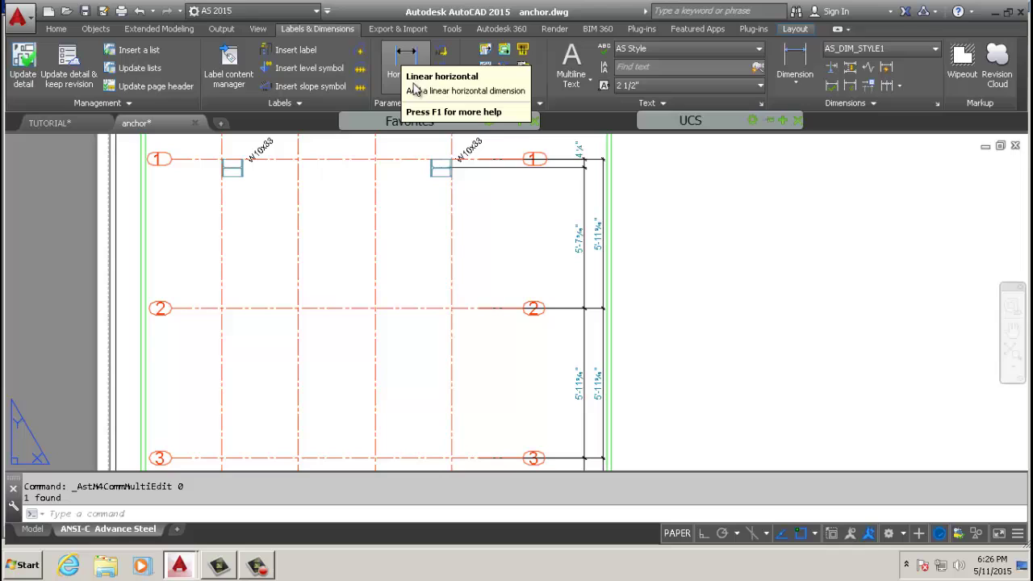
pyautogui.click(402, 83)
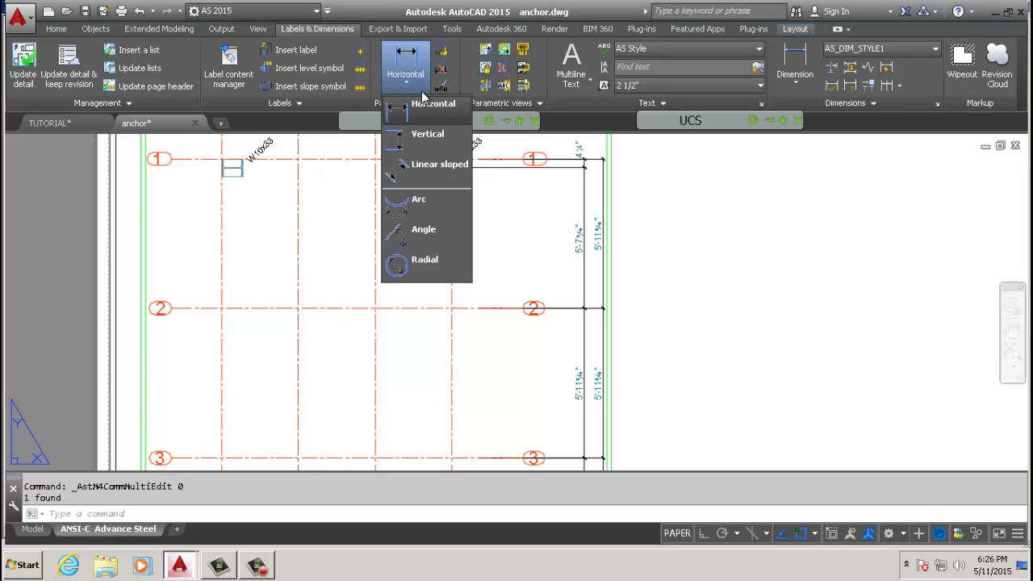
pyautogui.click(431, 140)
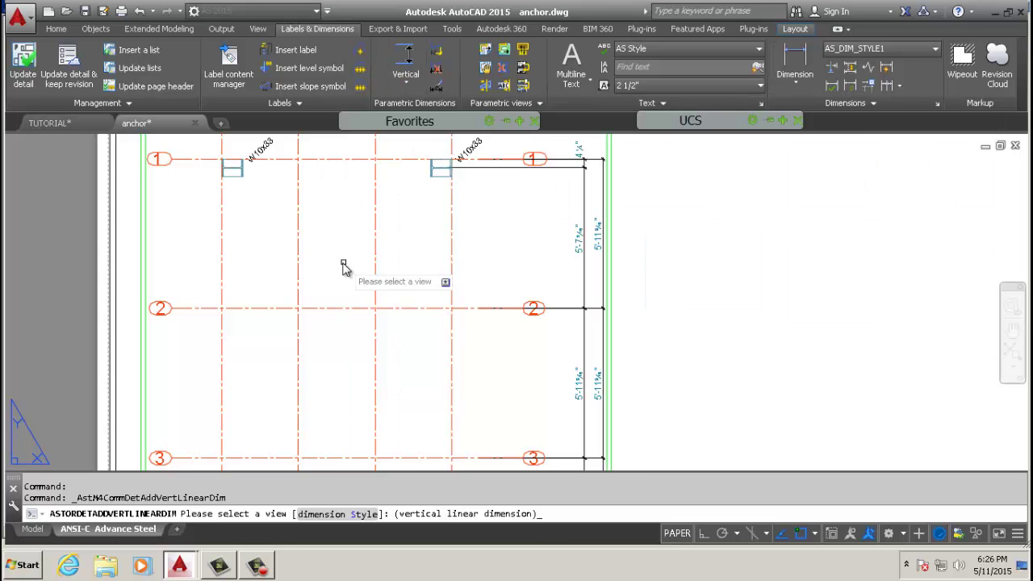
pyautogui.scroll(-3, 338, 258)
pyautogui.scroll(6, 269, 220)
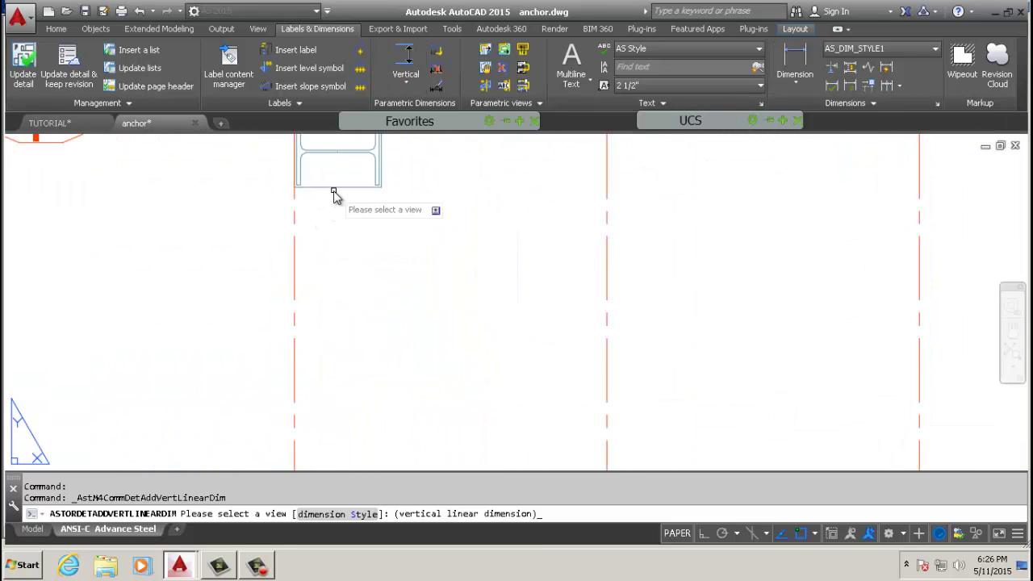
pyautogui.scroll(2, 332, 161)
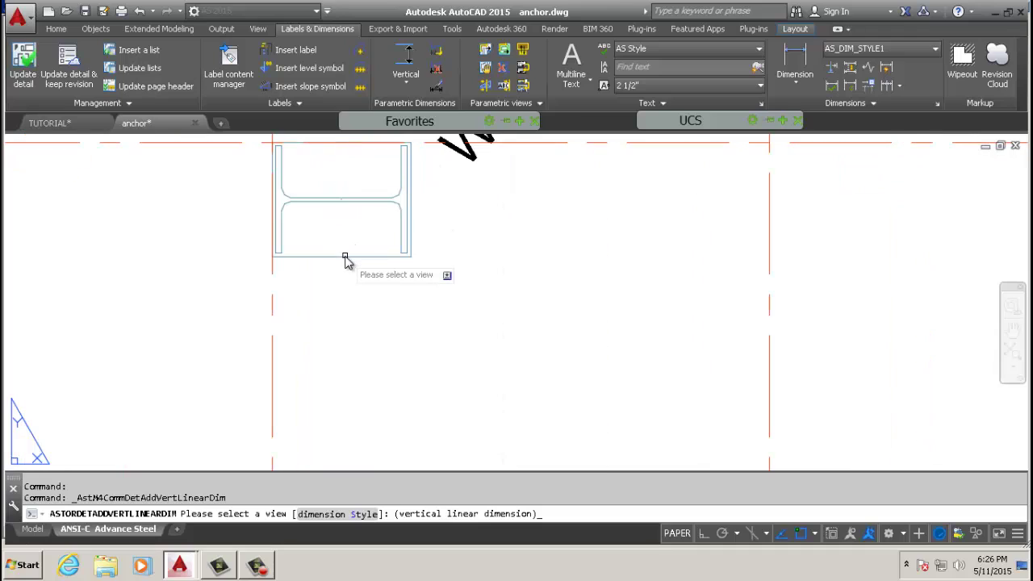
pyautogui.click(342, 259)
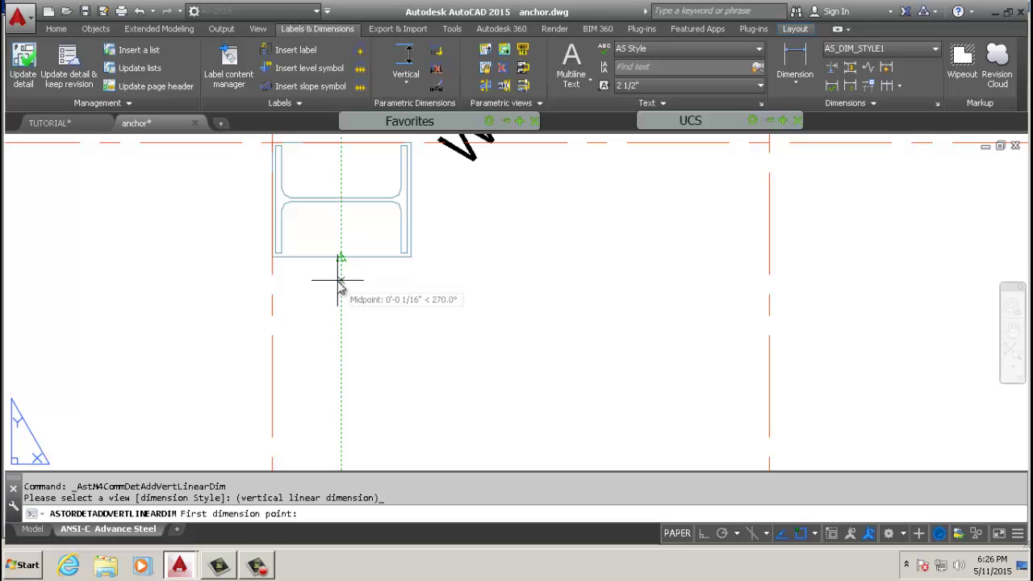
pyautogui.scroll(-2, 347, 299)
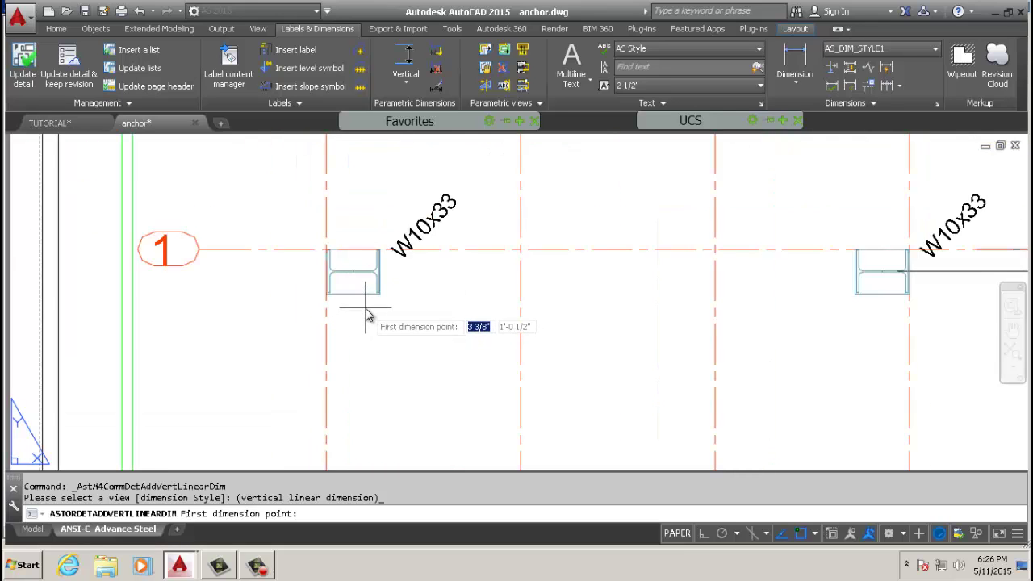
pyautogui.press('Escape')
# Add a horizontal linear dimension across the full width of the base plate at the crossing of both grid lines 1, placing it below the plate.
pyautogui.click(406, 81)
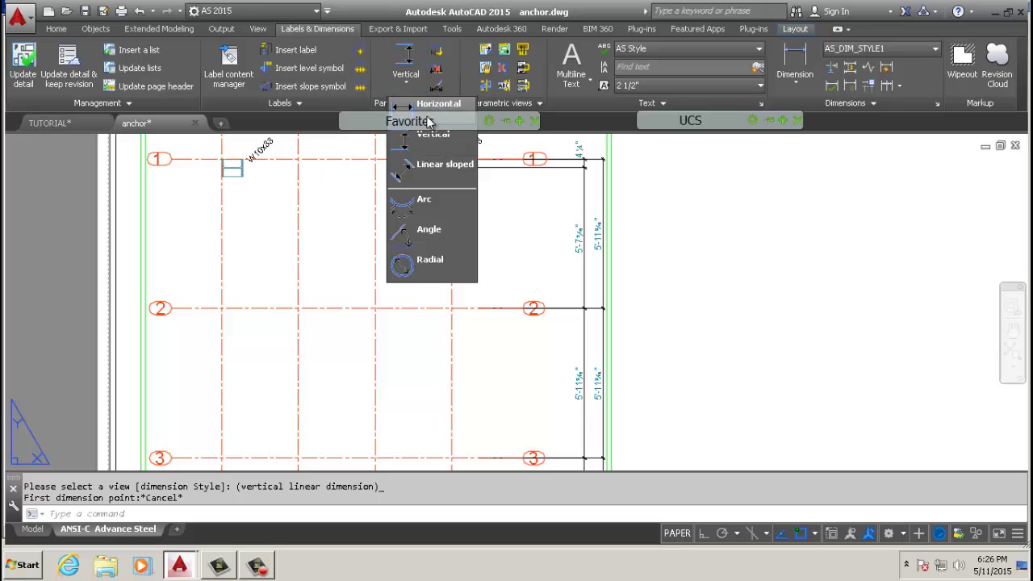
pyautogui.click(436, 103)
pyautogui.scroll(5, 224, 201)
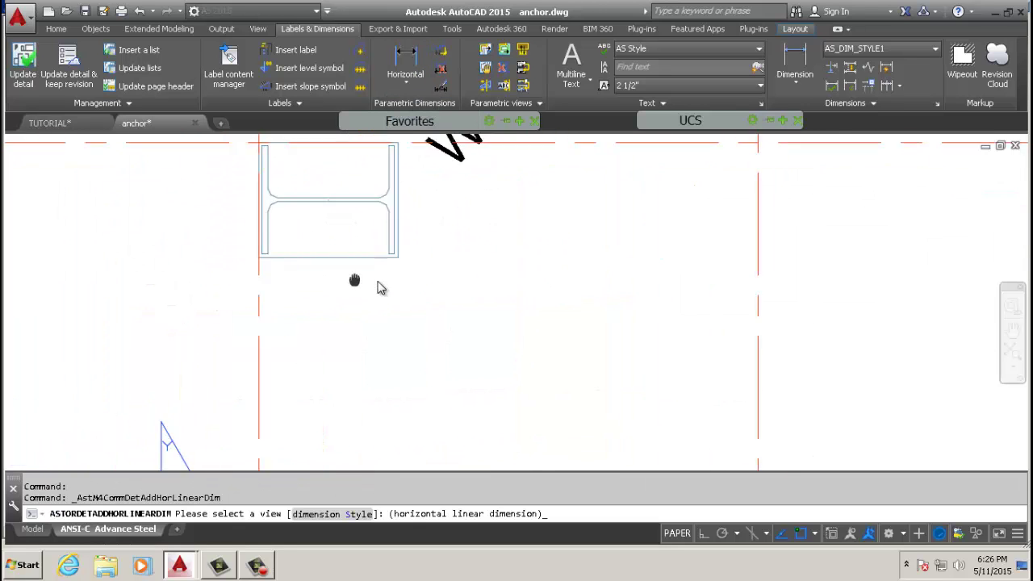
pyautogui.scroll(3, 360, 272)
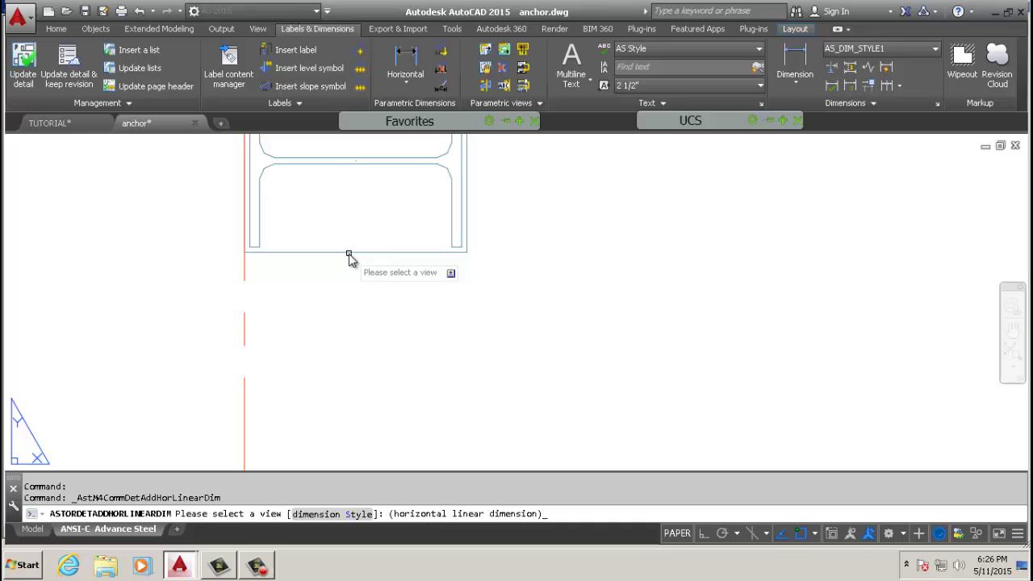
pyautogui.click(348, 253)
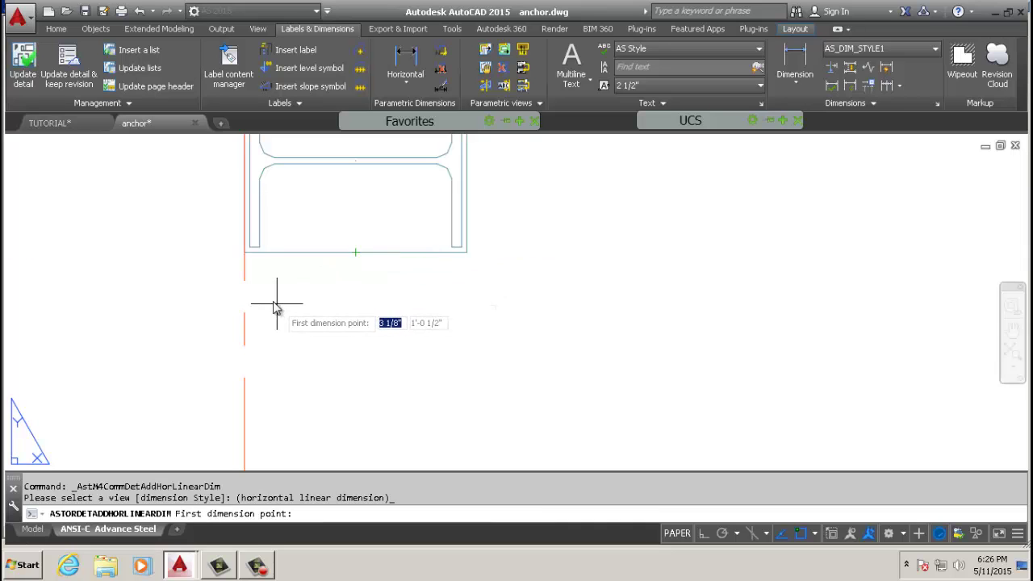
pyautogui.scroll(2, 258, 270)
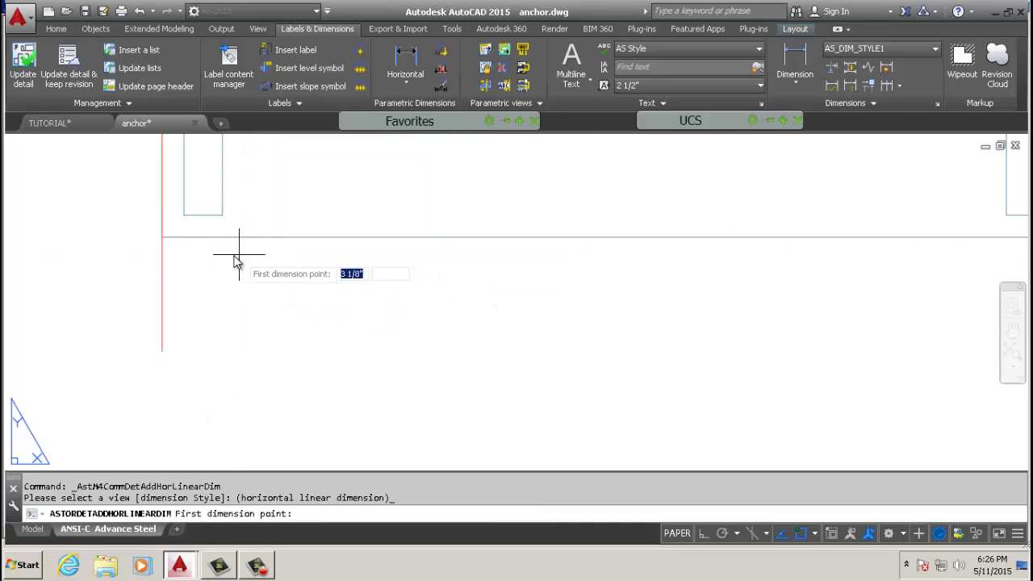
pyautogui.click(163, 239)
pyautogui.scroll(-3, 283, 350)
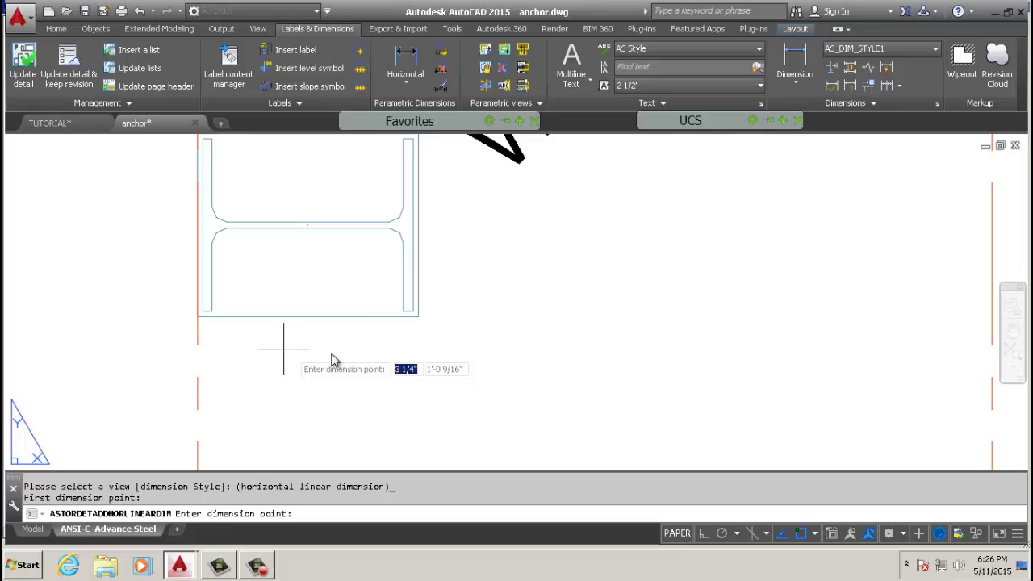
pyautogui.click(418, 316)
pyautogui.scroll(-3, 411, 428)
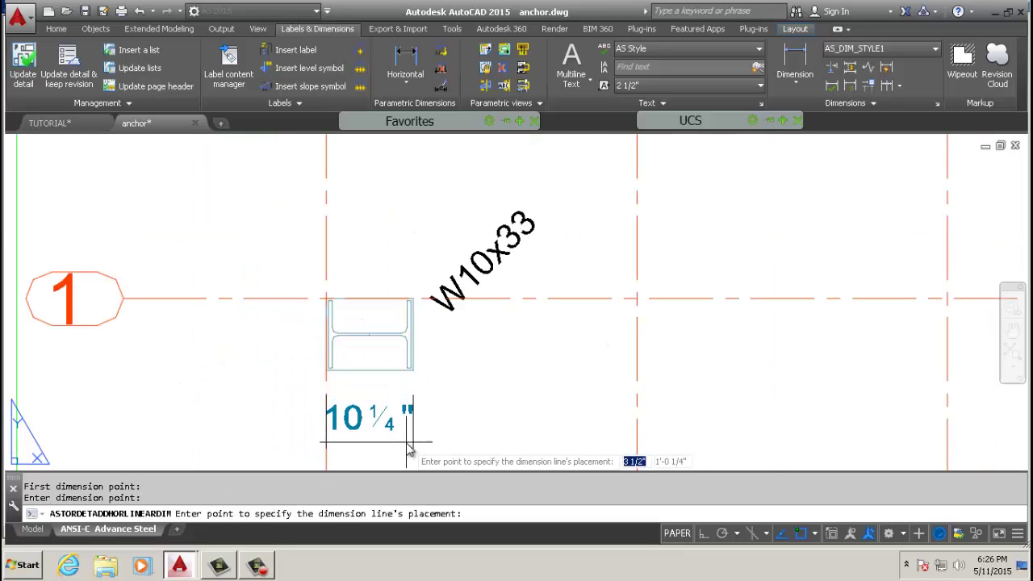
pyautogui.click(409, 449)
# Review the anchor plan with the added base plate dimension, down to the grid dimensions below grid line 4.
pyautogui.scroll(-5, 450, 364)
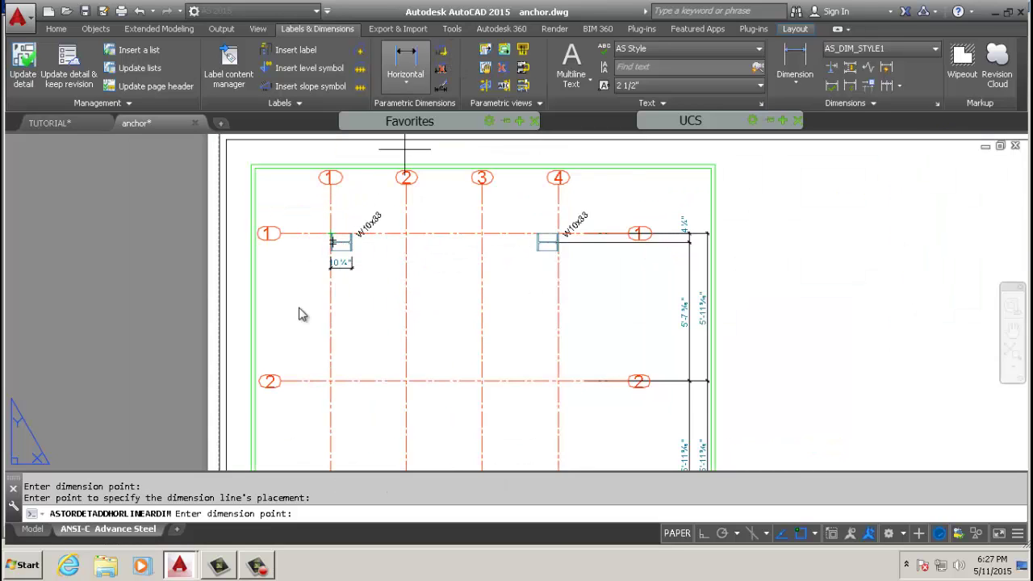
pyautogui.scroll(-4, 358, 267)
pyautogui.scroll(2, 403, 350)
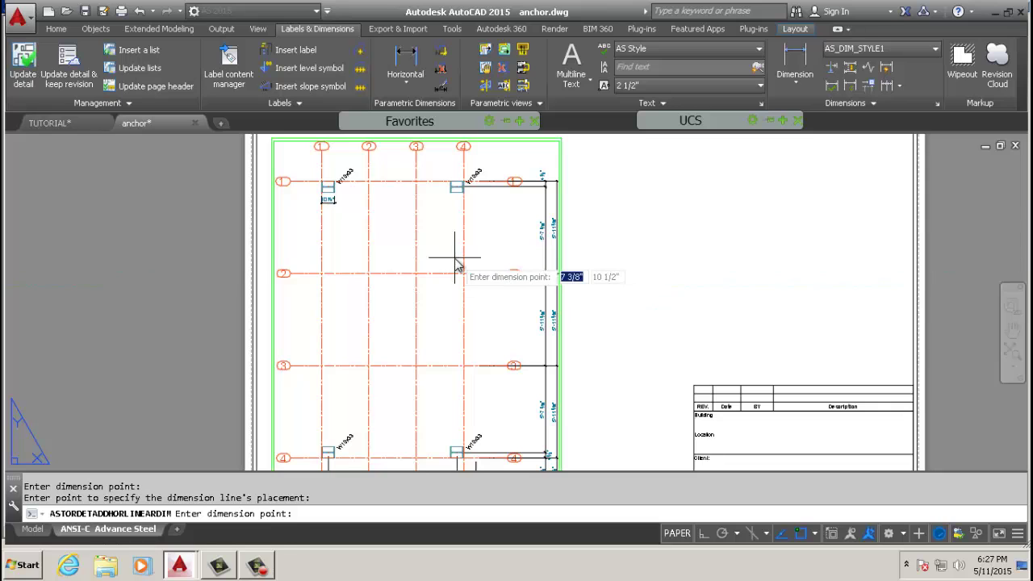
pyautogui.scroll(-3, 461, 363)
pyautogui.scroll(1, 461, 369)
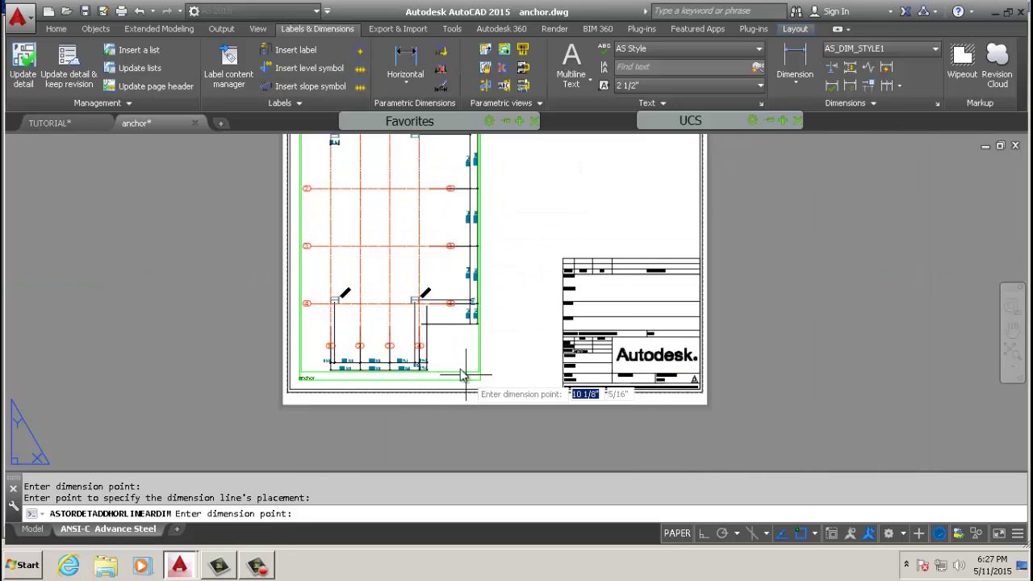
pyautogui.scroll(4, 426, 382)
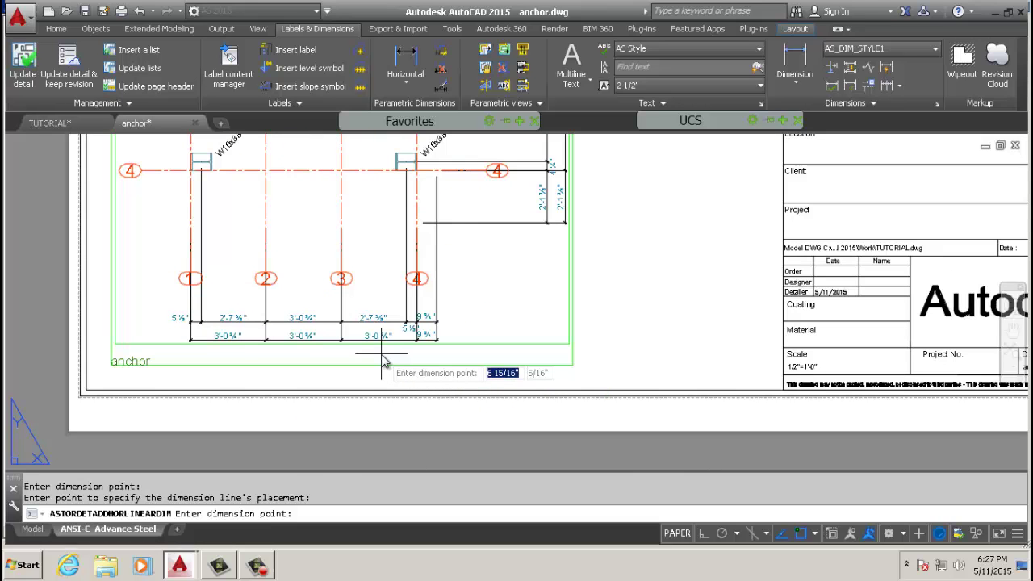